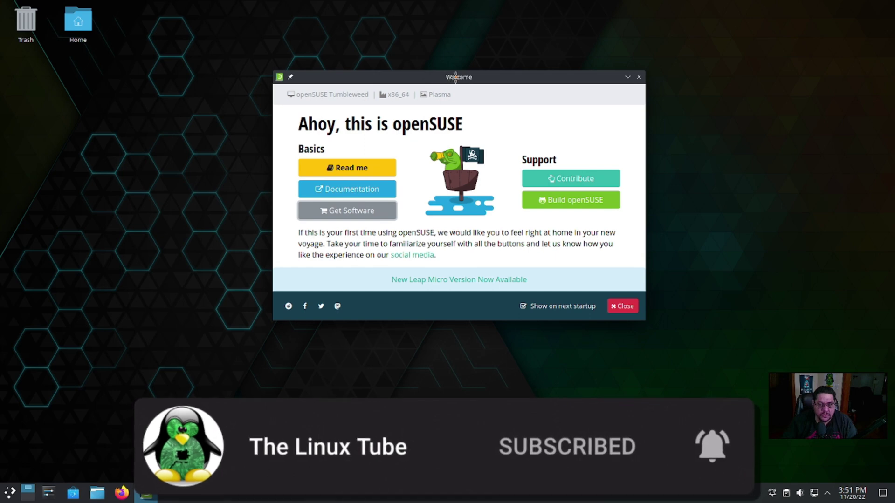
Drag the openSUSE Welcome window near the centre of the desktop and nudge it into place.
left_click_drag(474, 77, 444, 88)
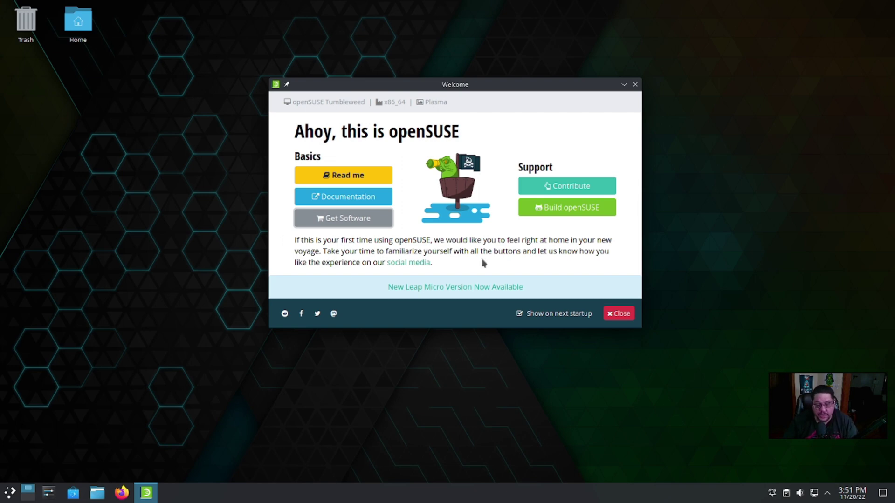
mouse_move(453, 88)
left_mouse_down()
mouse_move(417, 91)
mouse_move(456, 84)
left_mouse_up()
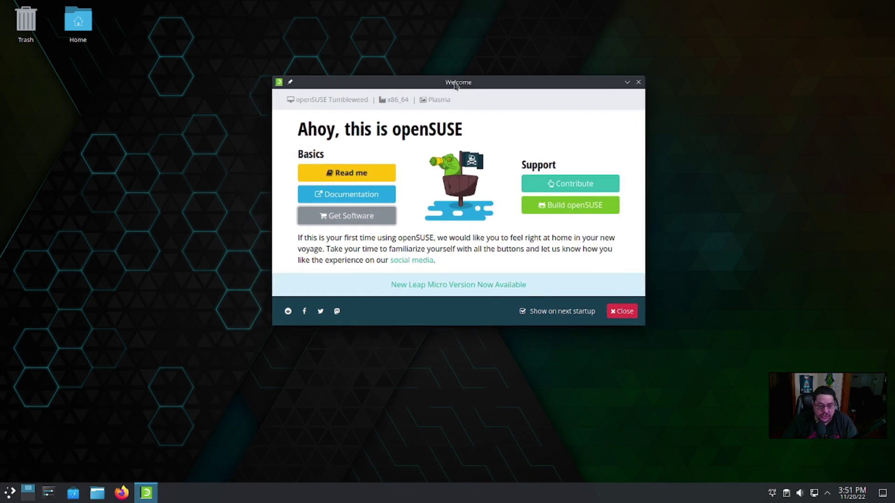
Open Read Me and highlight the Google Chrome, codecs and Community Repositories paragraphs in turn.
left_click(345, 177)
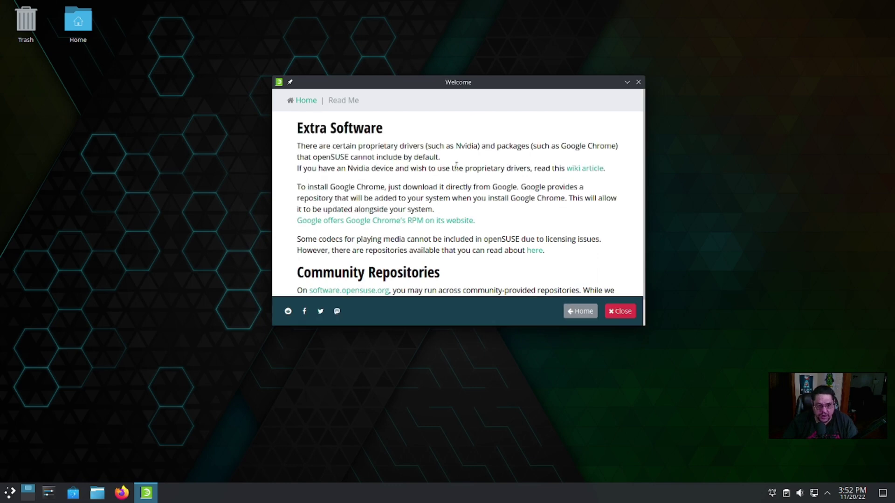
scroll(457, 164, "down", 1)
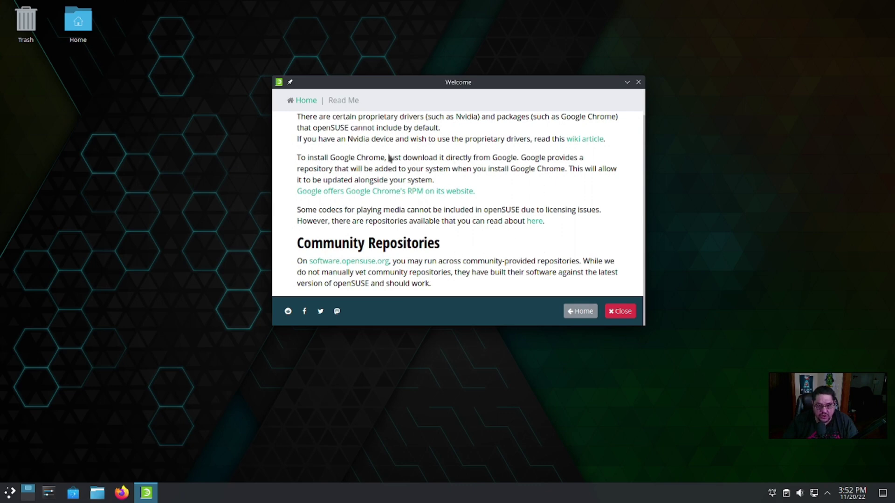
left_click_drag(298, 156, 615, 198)
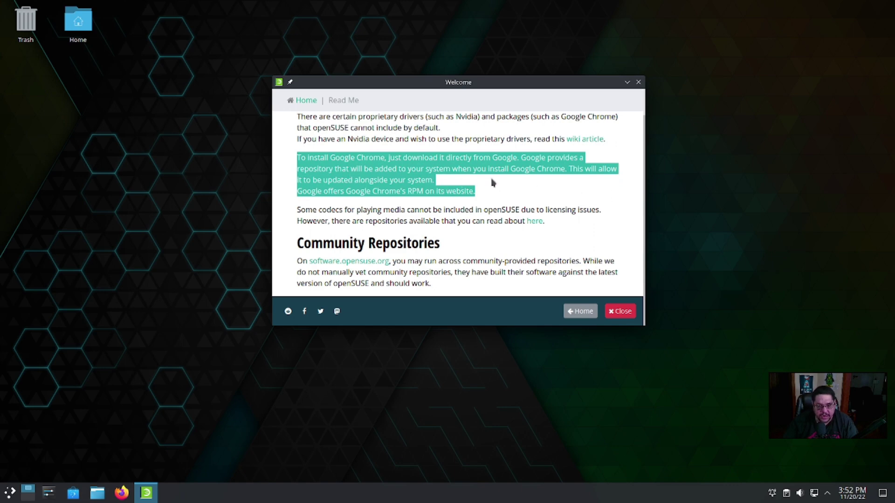
left_click(399, 203)
left_click_drag(298, 210, 577, 222)
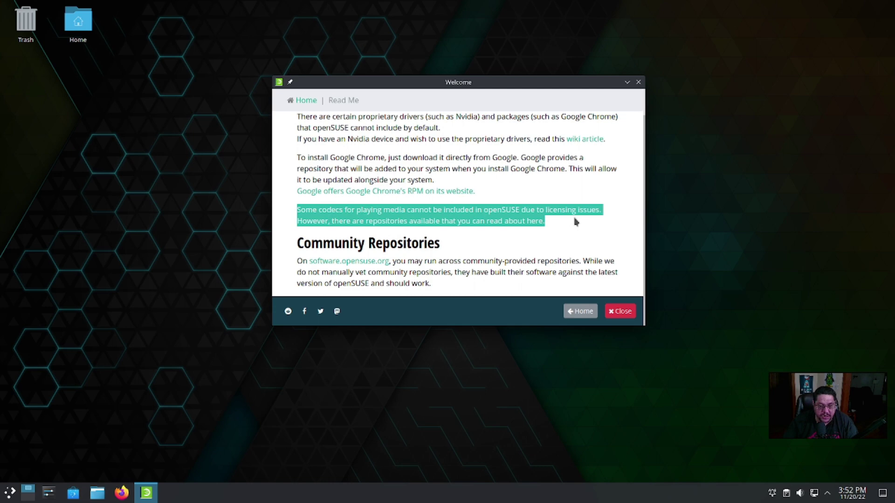
left_click(602, 224)
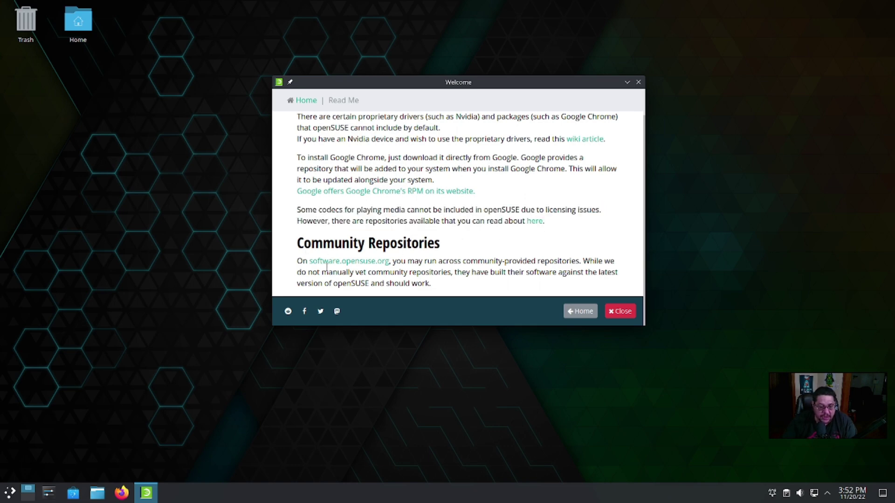
left_click_drag(297, 262, 626, 283)
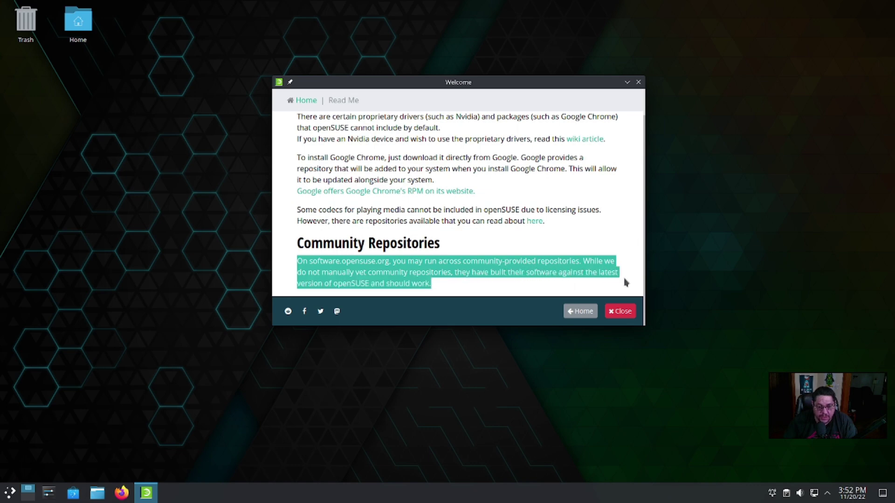
Open doc.opensuse.org and confirm in About Firefox that the version is 107.0.
left_click(522, 242)
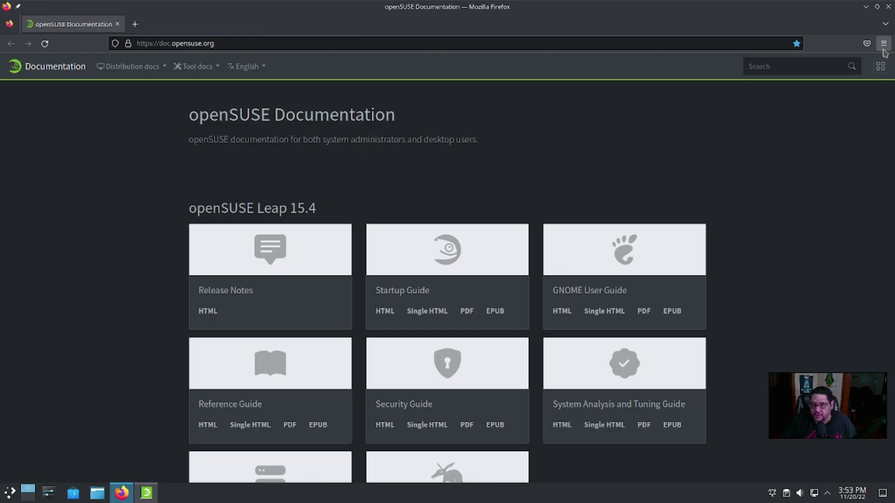
left_click(883, 44)
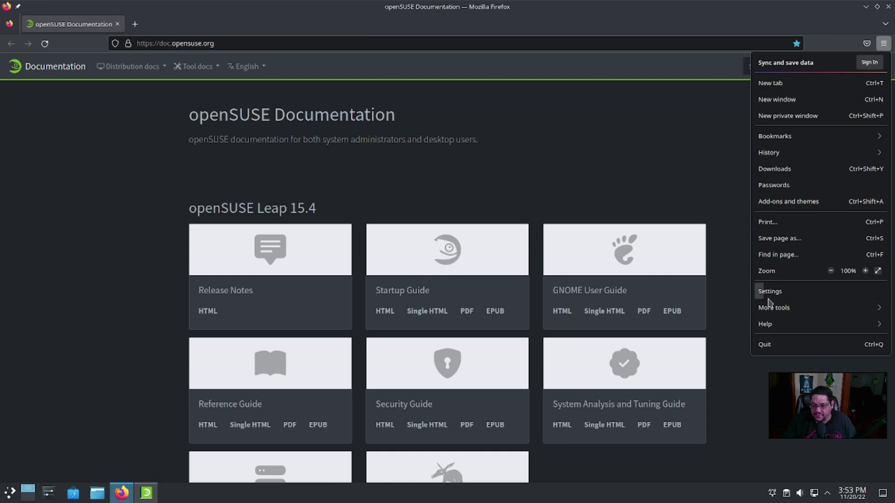
left_click(775, 325)
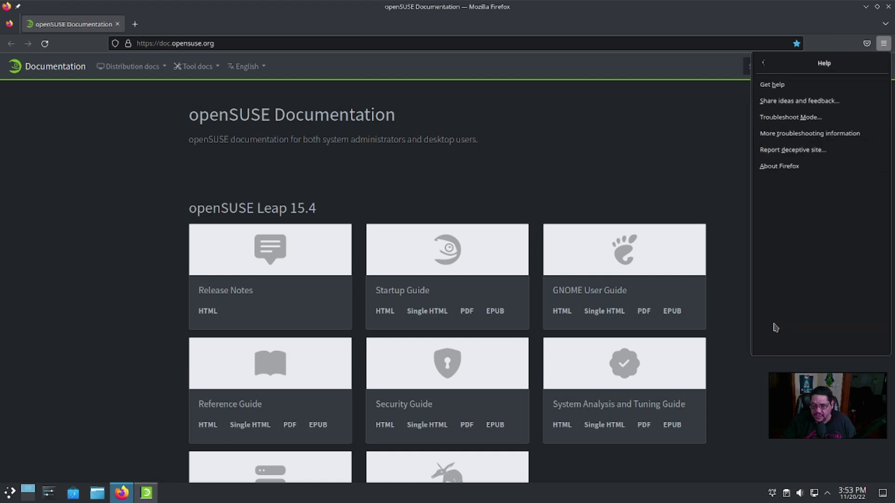
left_click(794, 168)
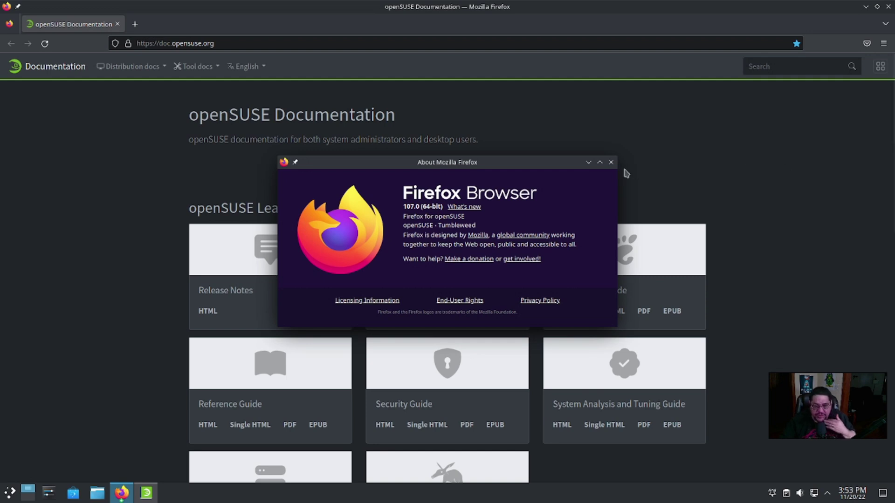
left_click(611, 163)
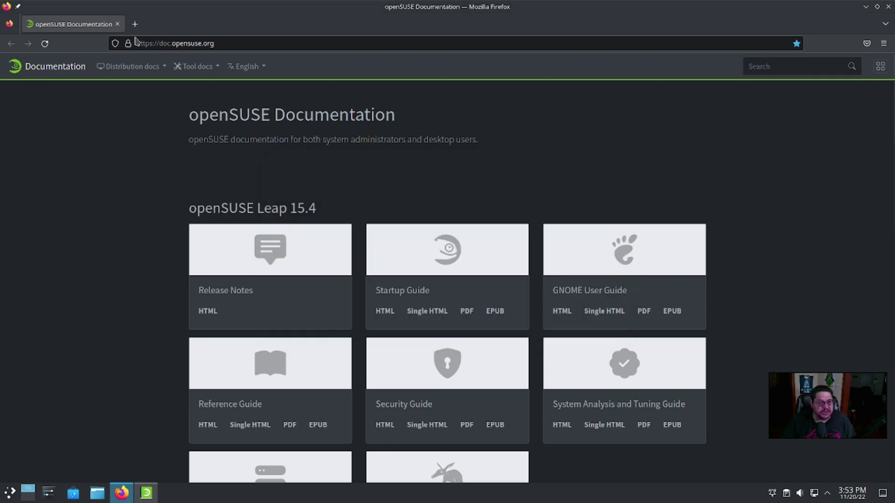
Scroll through the openSUSE documentation page, then close Firefox.
scroll(457, 181, "down", 2)
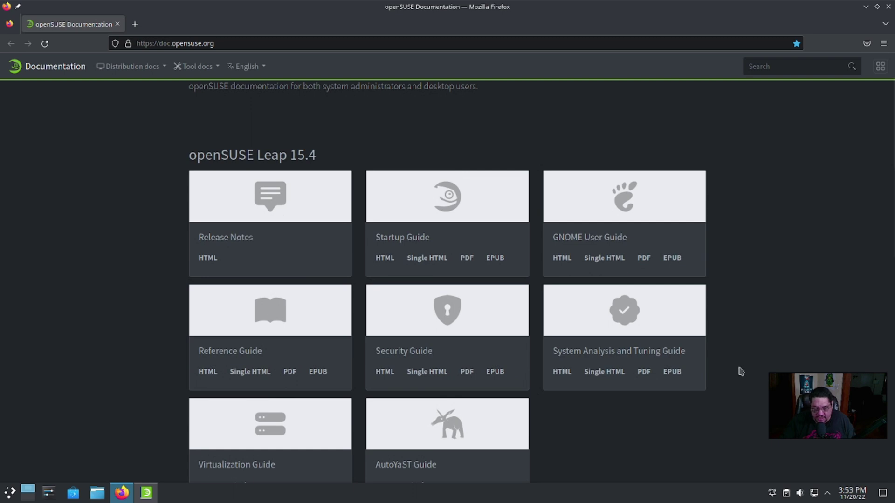
scroll(740, 371, "down", 5)
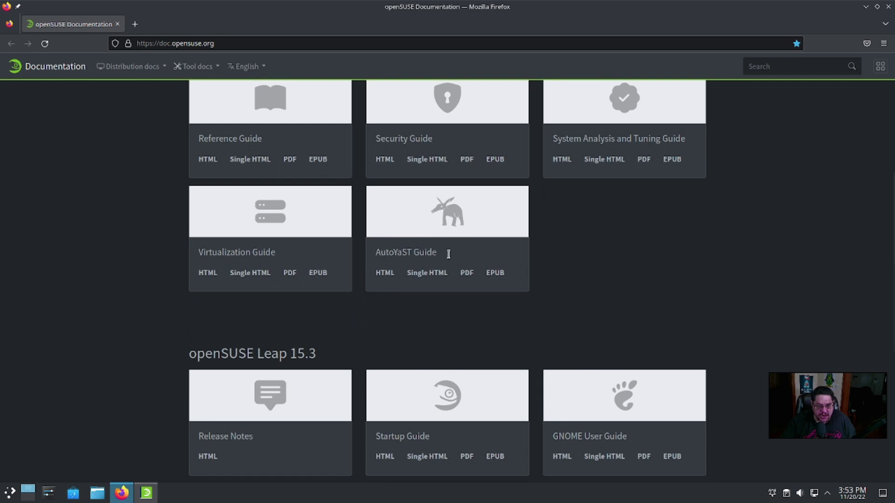
scroll(723, 292, "up", 6)
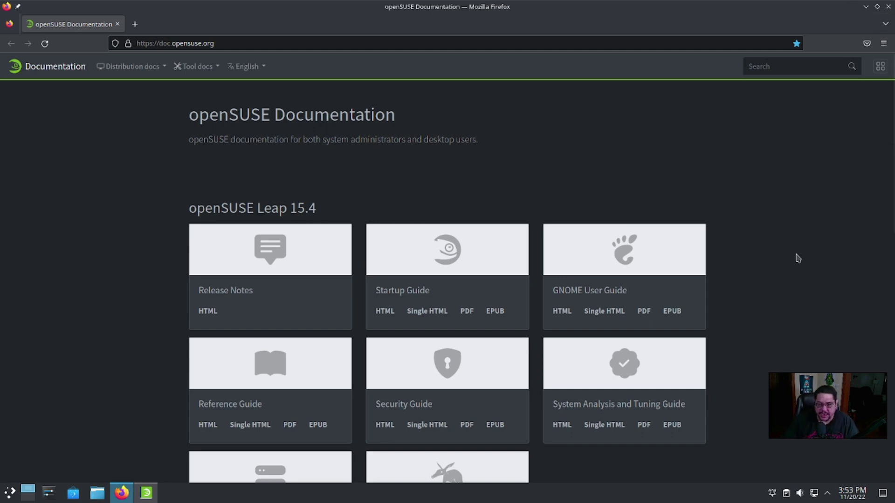
scroll(797, 256, "down", 13)
scroll(823, 254, "up", 9)
scroll(826, 253, "up", 5)
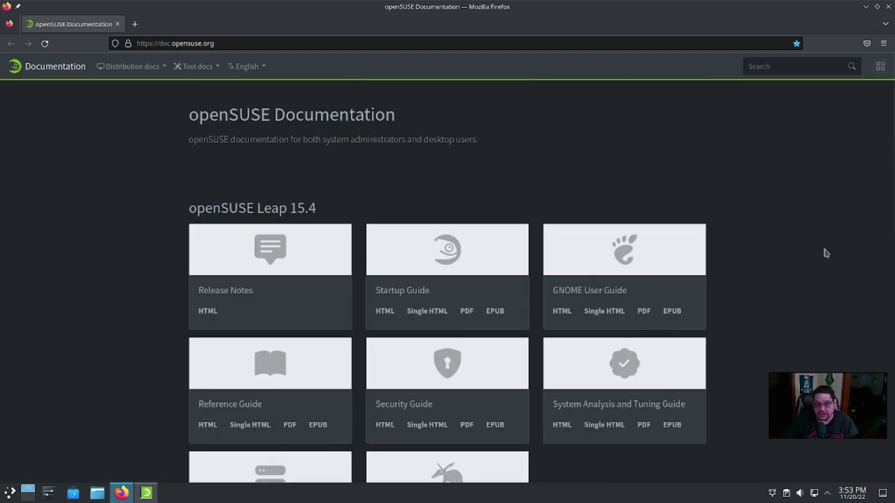
left_click(888, 8)
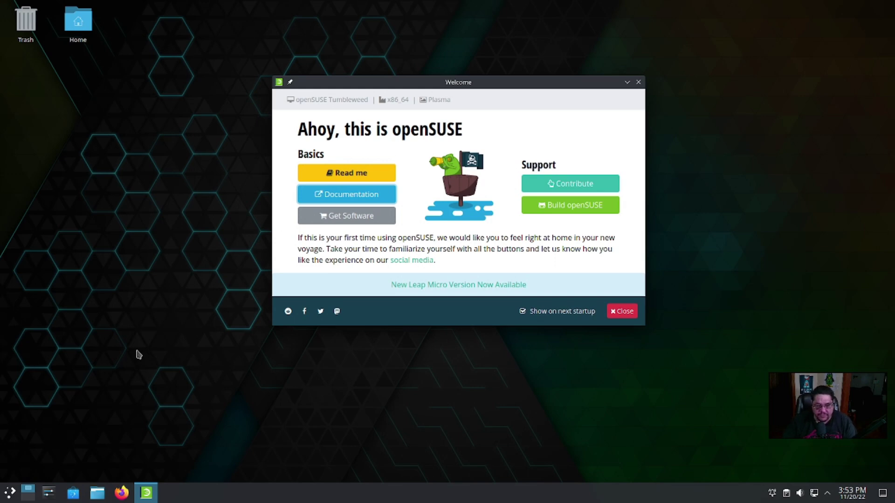
Launch software.opensuse.org in Firefox from the Welcome window's Get Software link.
left_click(343, 219)
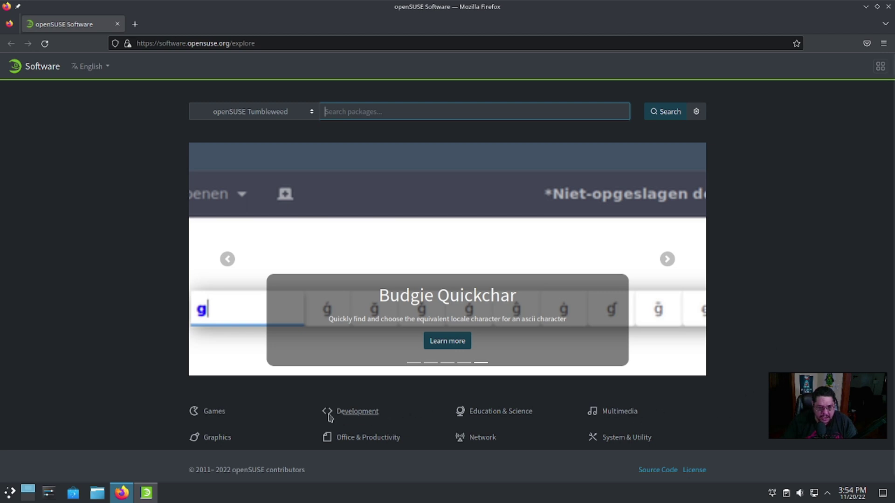
Browse Games, then the ArcadeGame category, to the Extreme Tux Racer 0.8.2 package.
left_click(208, 414)
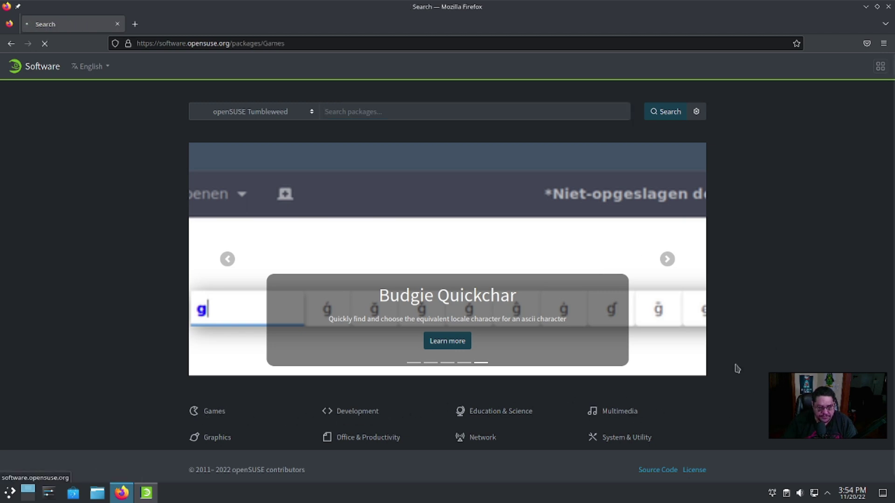
scroll(815, 265, "down", 3)
scroll(815, 265, "down", 10)
scroll(816, 265, "down", 8)
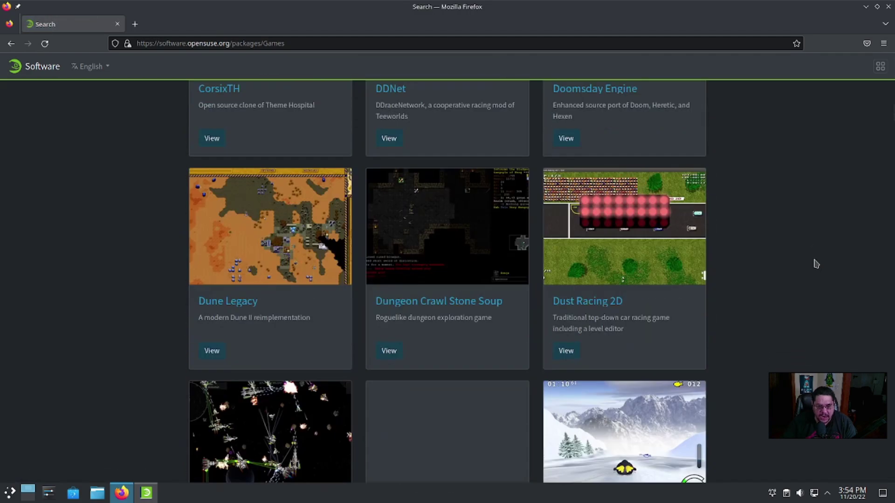
scroll(816, 264, "up", 15)
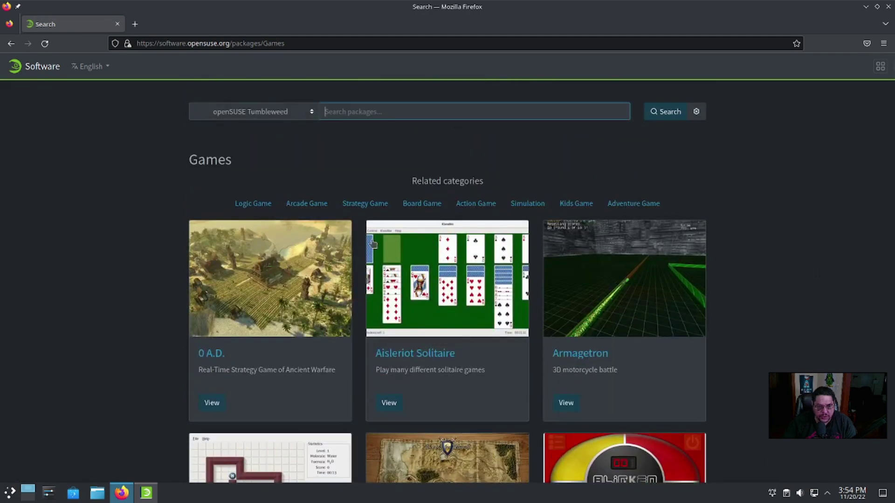
left_click(309, 204)
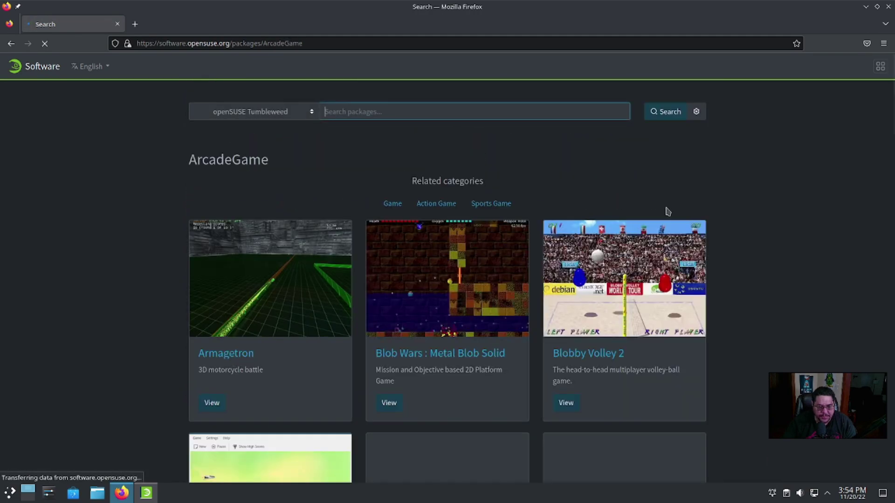
scroll(747, 214, "down", 3)
scroll(747, 214, "down", 10)
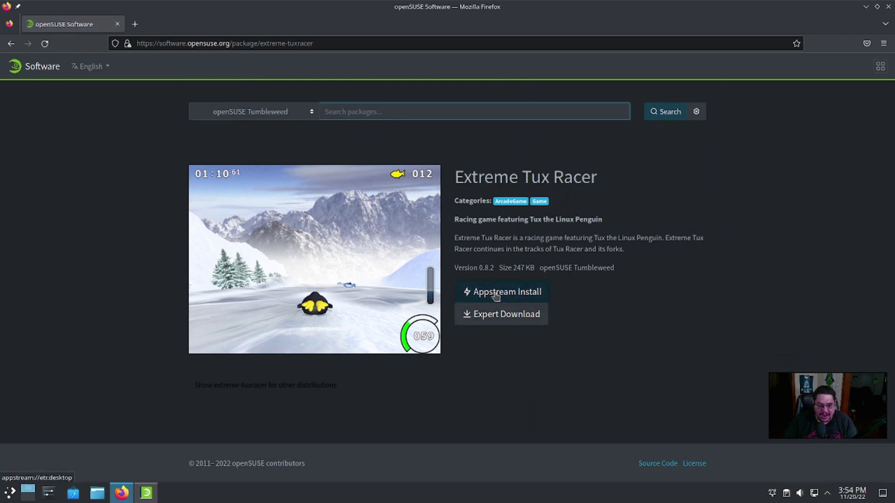
Download the extreme-tuxracer.ymp one-click install file for the openSUSE:Factory repository.
left_click(498, 297)
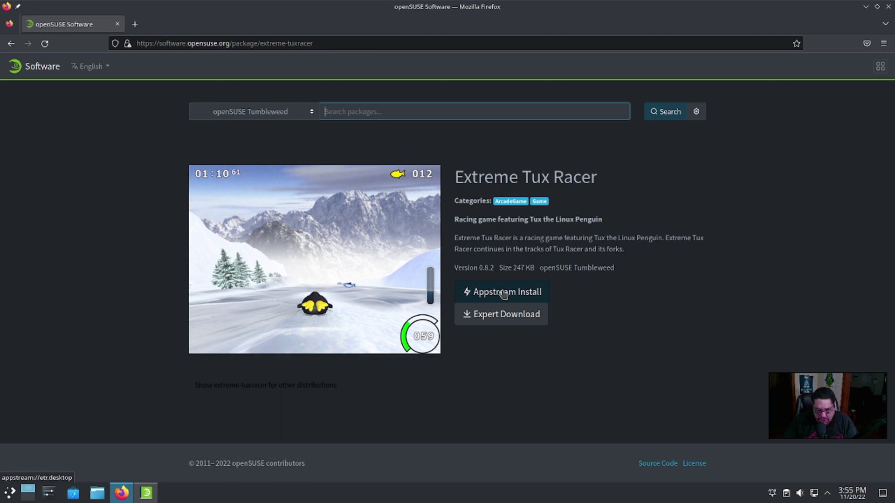
left_click(489, 322)
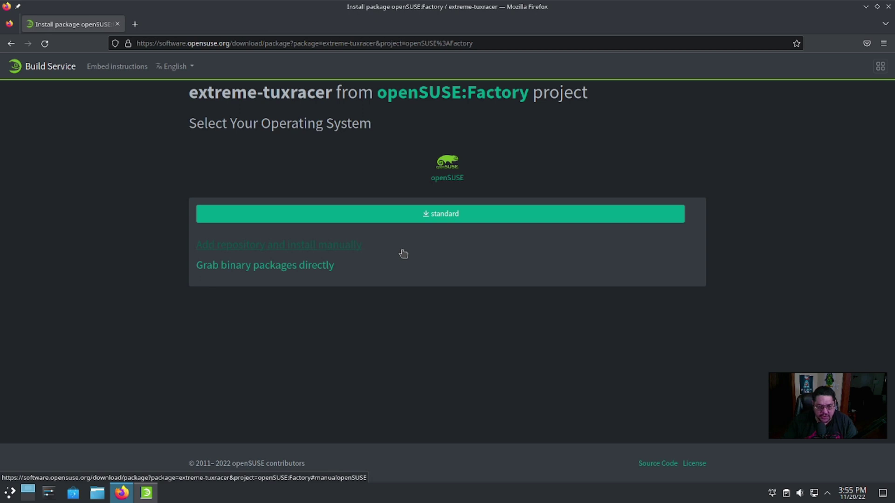
left_click(443, 220)
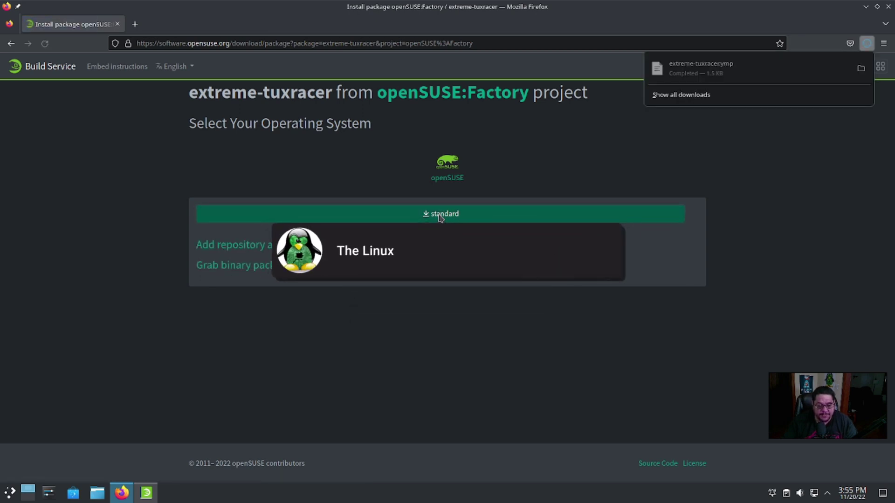
Install extreme-tuxracer.ymp from Downloads with YaST 1-Click Install, entering the root password.
left_click(862, 70)
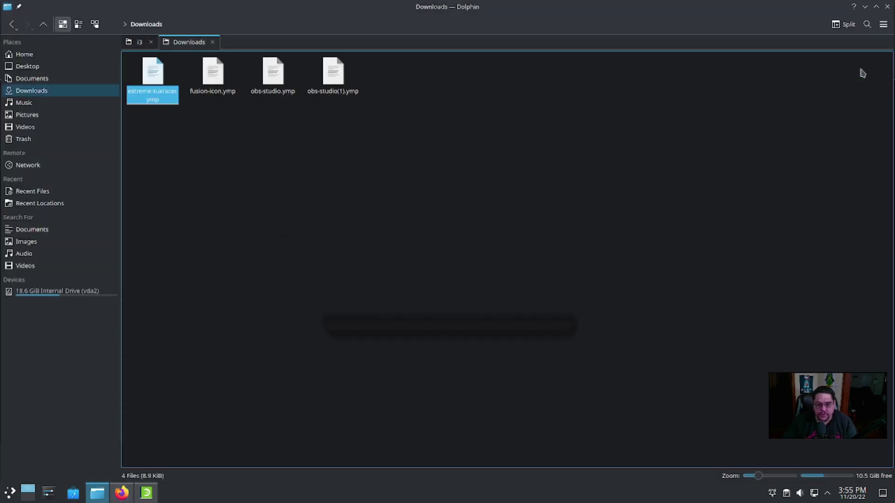
double_click(155, 90)
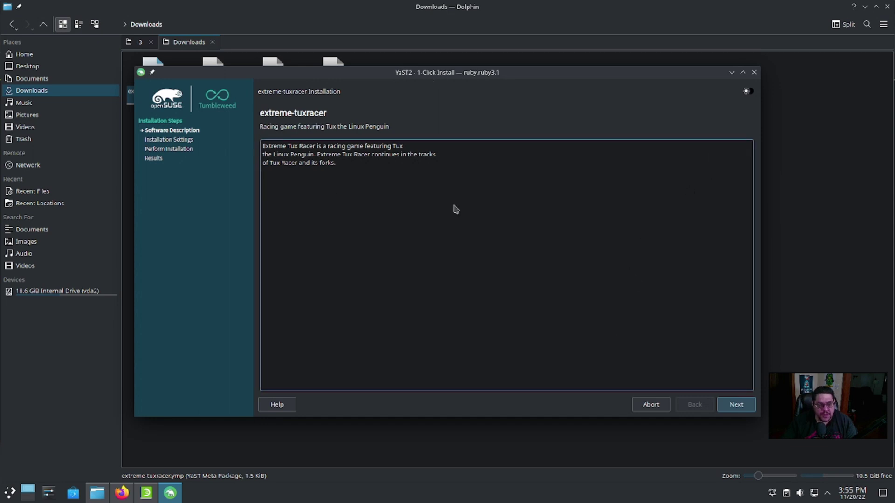
left_click(740, 406)
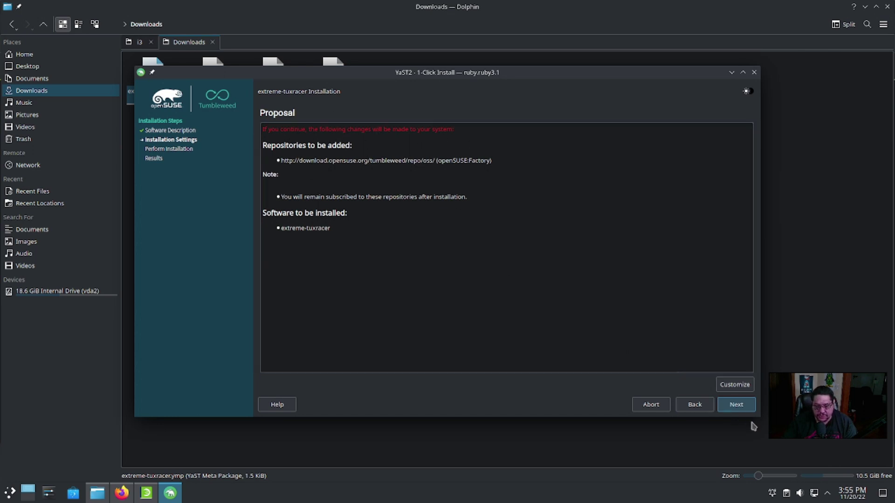
left_click(742, 409)
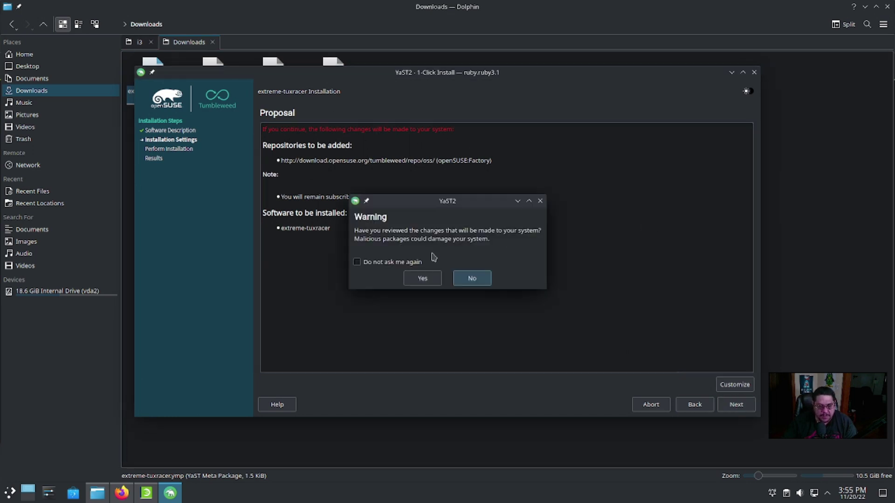
left_click(423, 279)
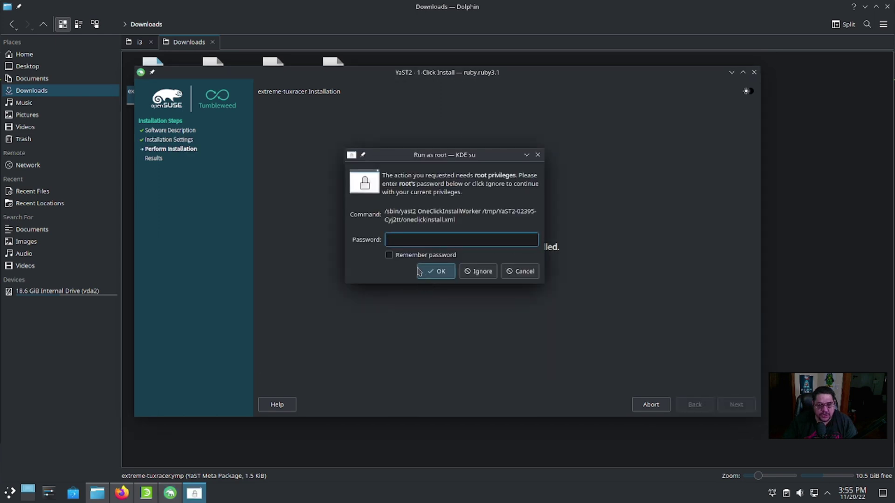
type("••")
key("Return")
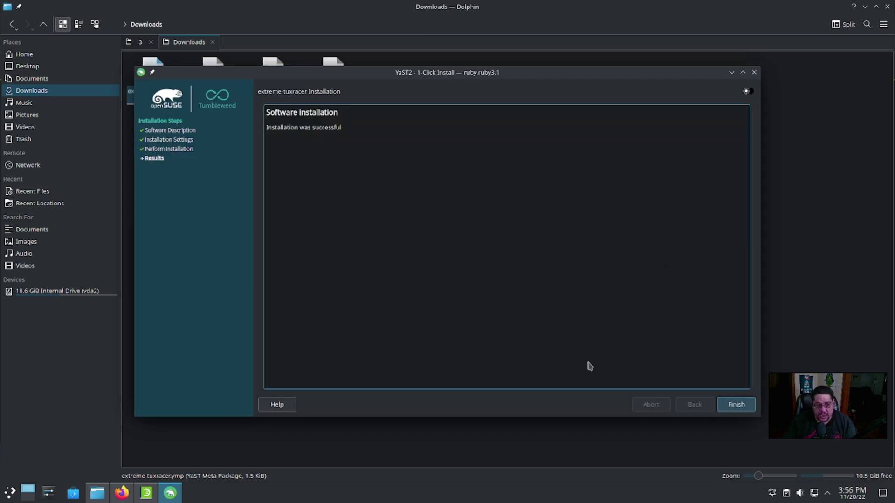
Finish the installer and verify Extreme Tux Racer is listed under Games in the launcher.
left_click(733, 405)
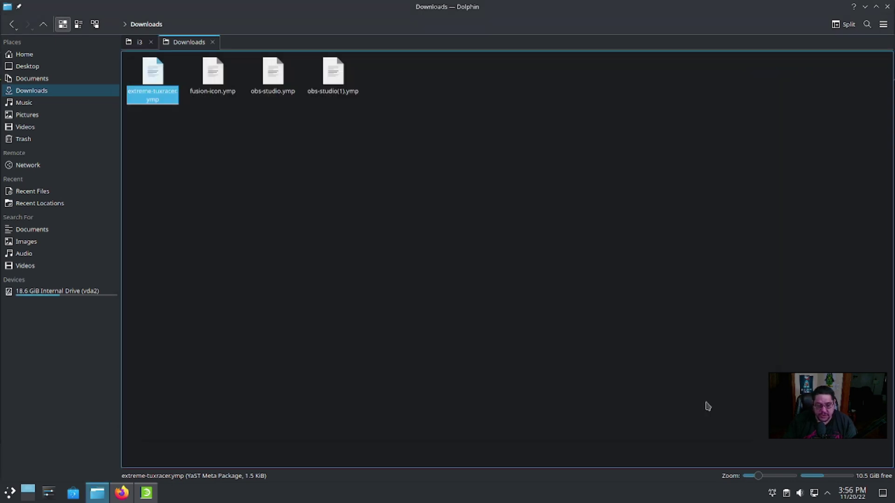
left_click(11, 493)
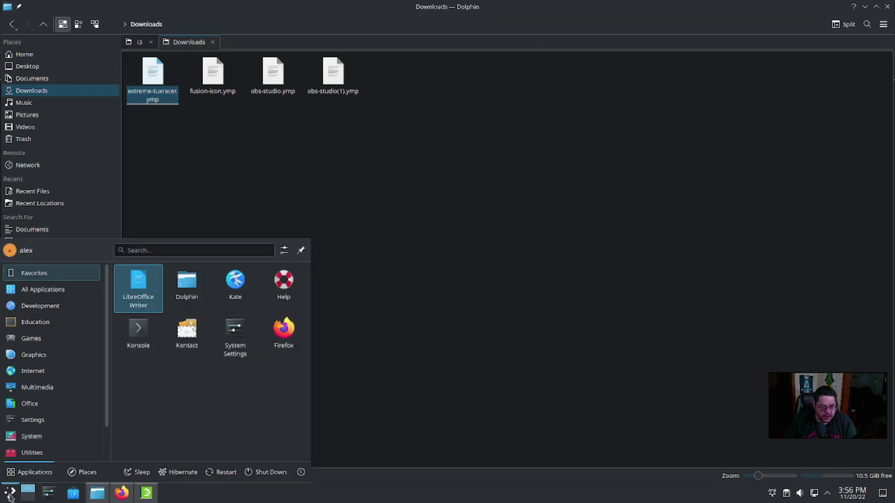
mouse_move(36, 339)
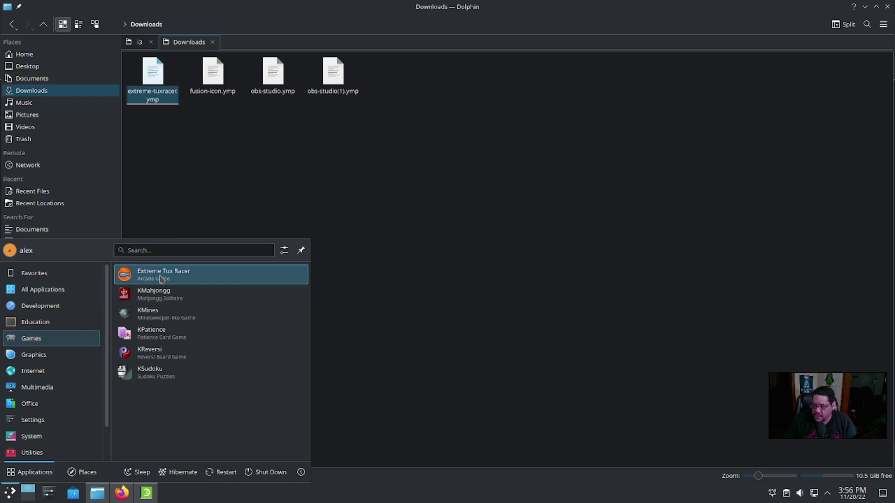
left_click(437, 197)
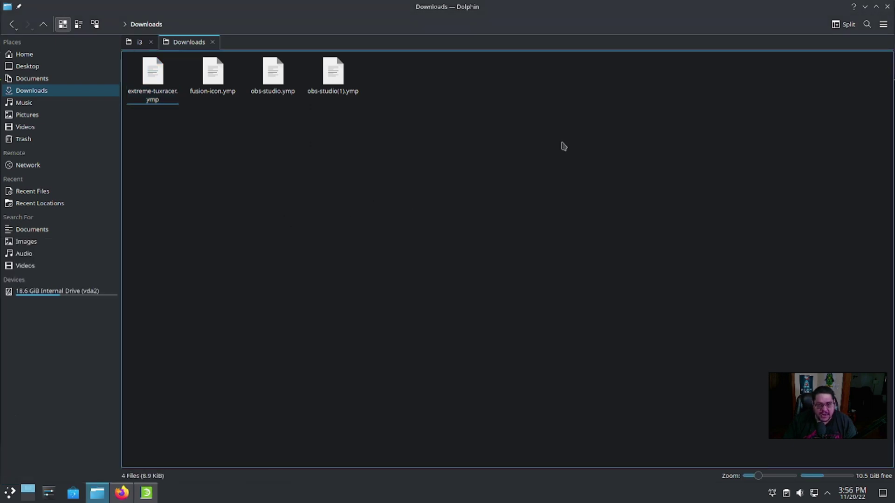
Close Dolphin, the Firefox tab and the openSUSE Welcome window.
left_click(887, 10)
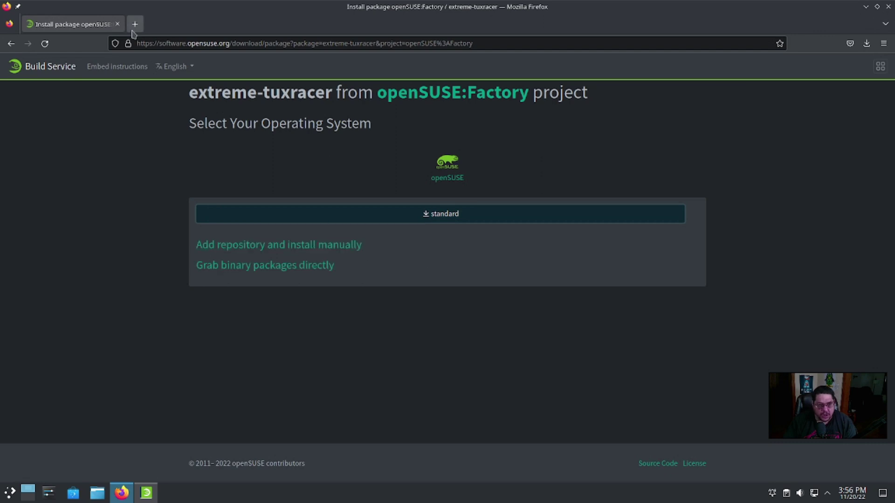
left_click(118, 25)
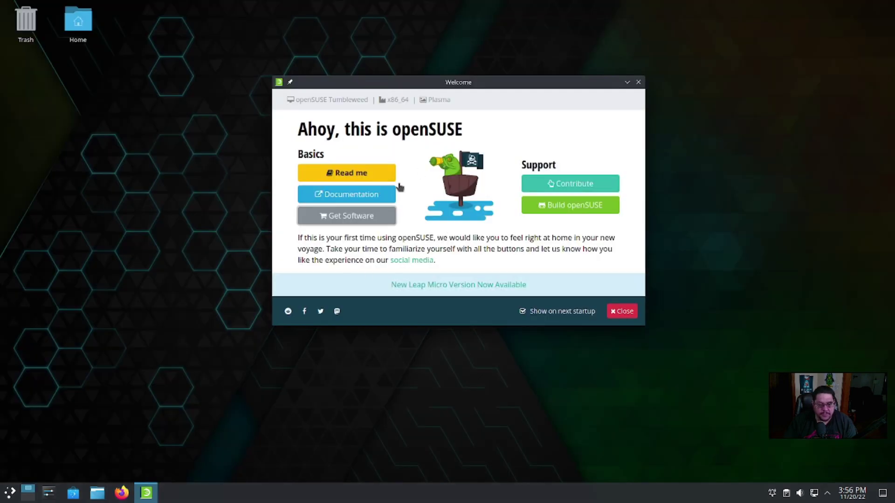
left_click(350, 221)
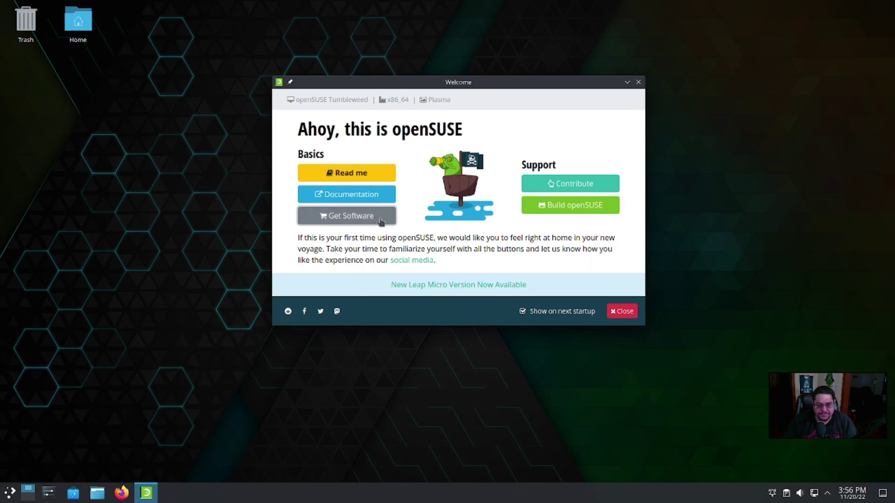
left_click(637, 82)
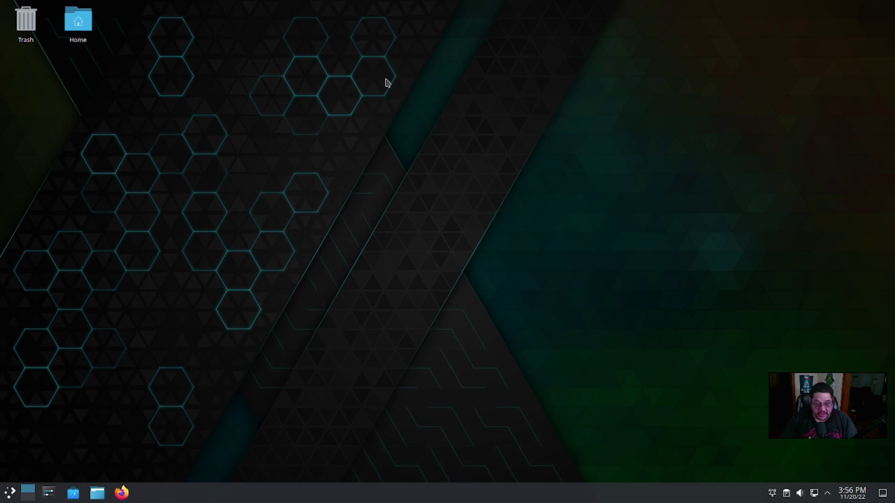
Open the Desktop and Wallpaper settings from the desktop context menu, then close them.
right_click(398, 108)
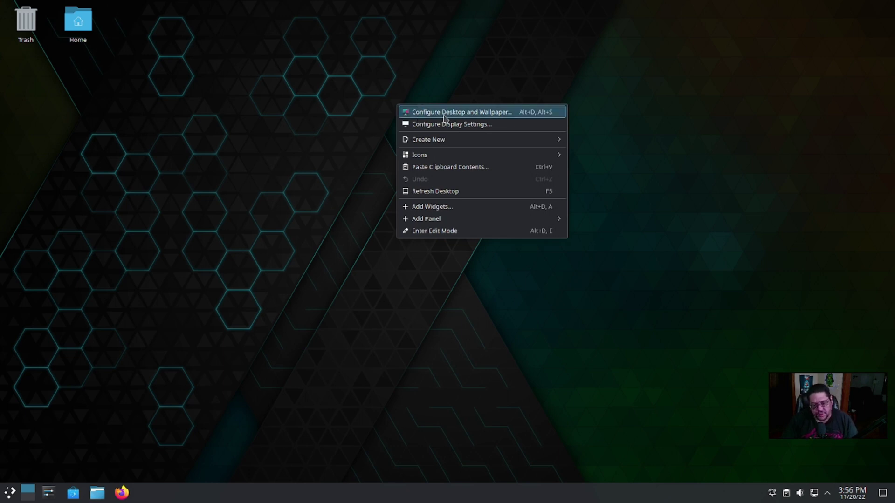
left_click(458, 114)
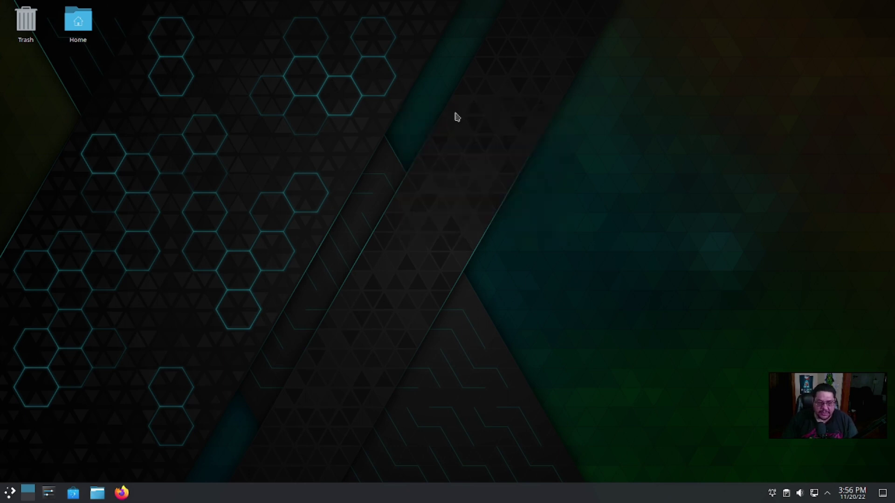
left_click_drag(517, 120, 534, 97)
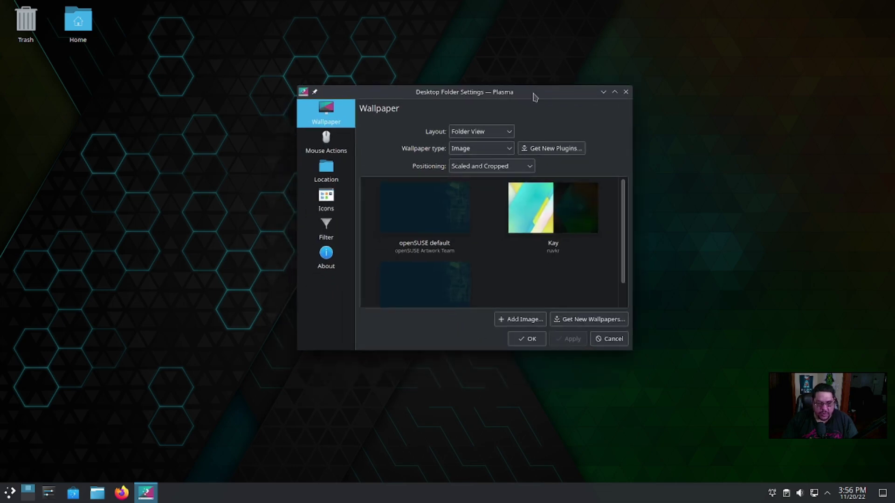
left_click(625, 92)
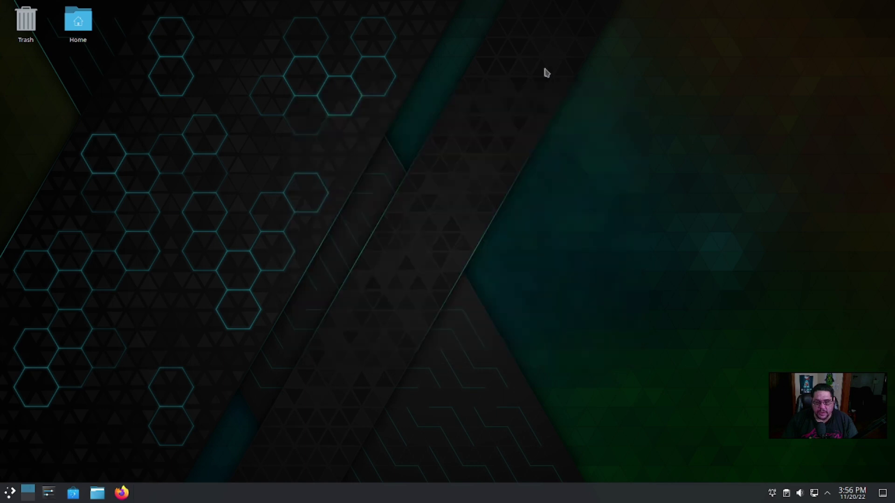
Reopen Desktop and Wallpaper settings and apply the openSUSE default wallpaper.
right_click(518, 72)
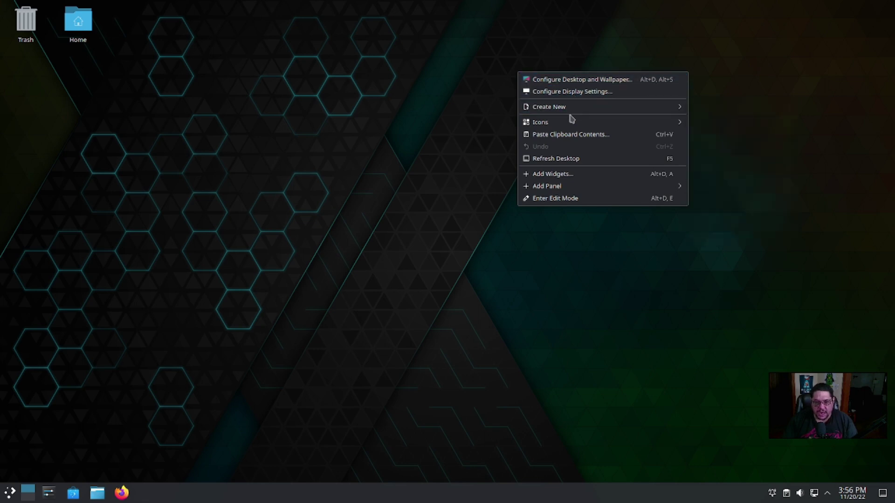
left_click(565, 80)
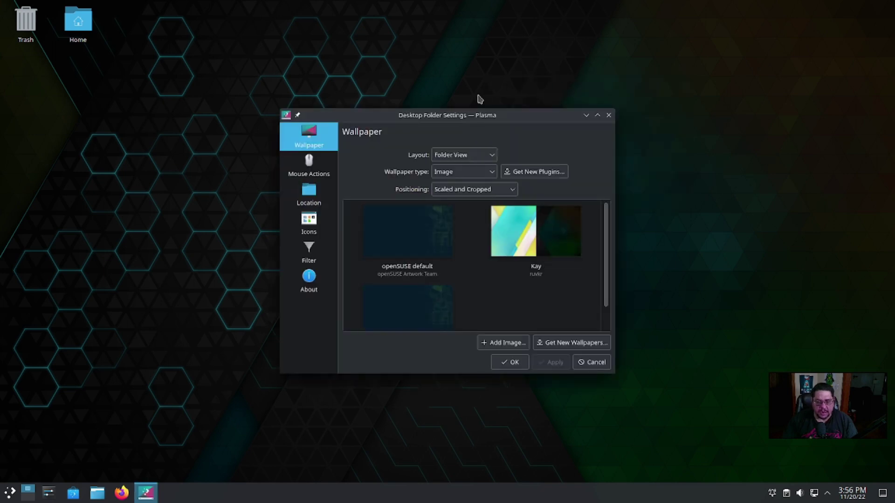
left_click_drag(499, 120, 501, 81)
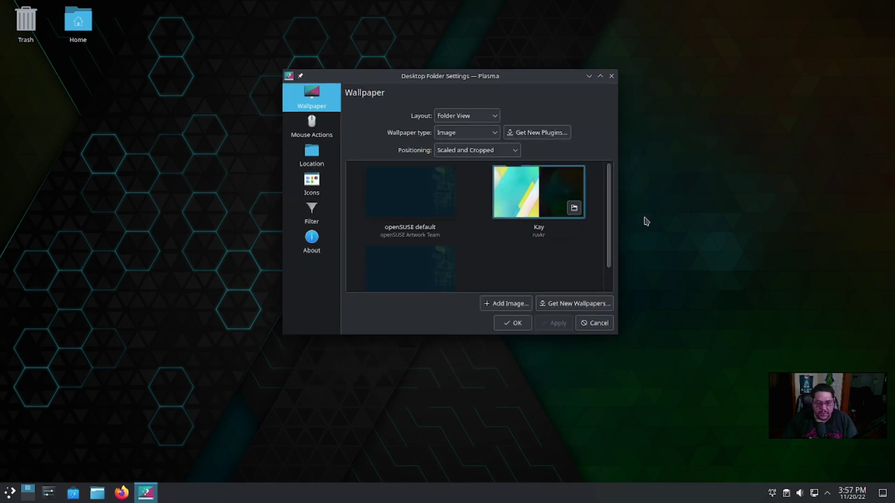
mouse_move(390, 247)
left_click_drag(607, 231, 605, 205)
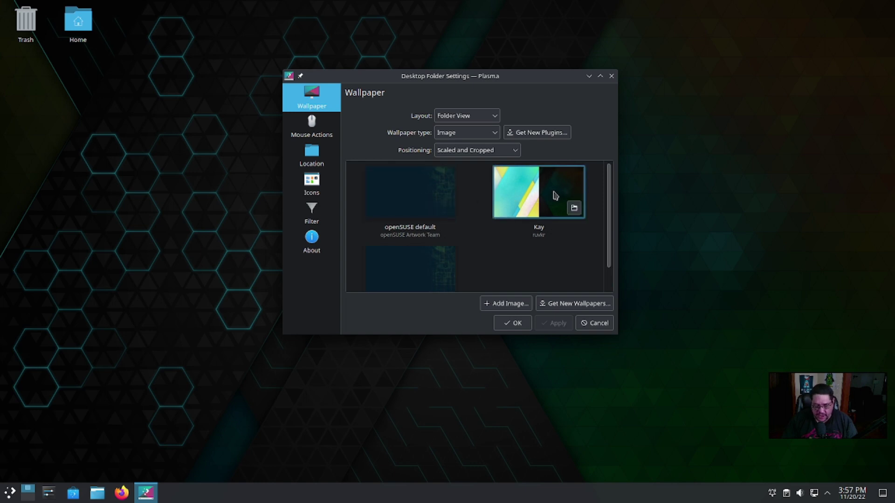
left_click(396, 189)
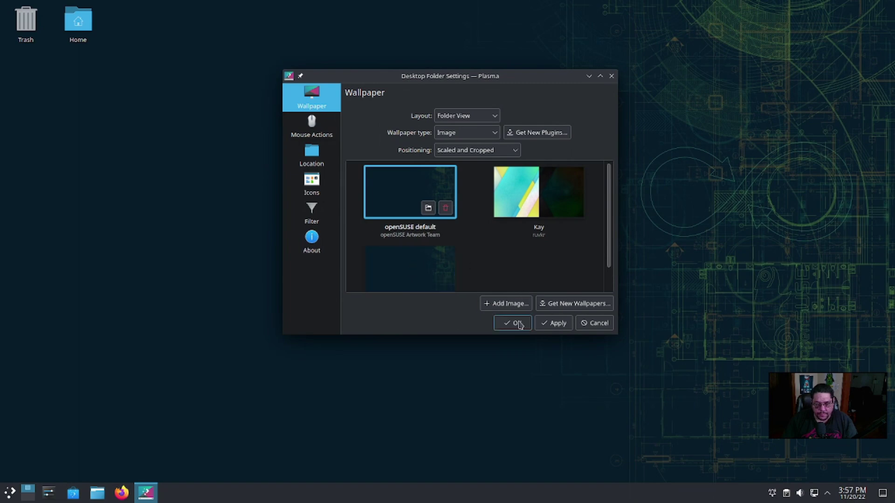
left_click(559, 327)
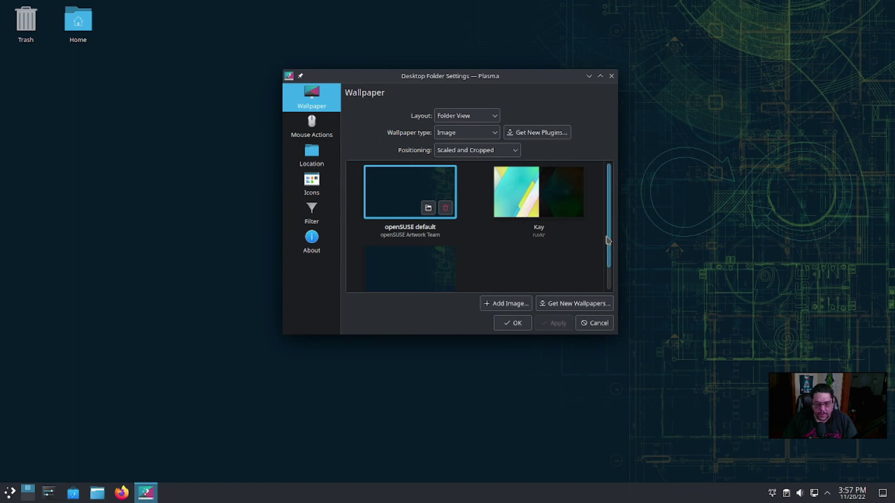
left_click(558, 180)
left_click(381, 196)
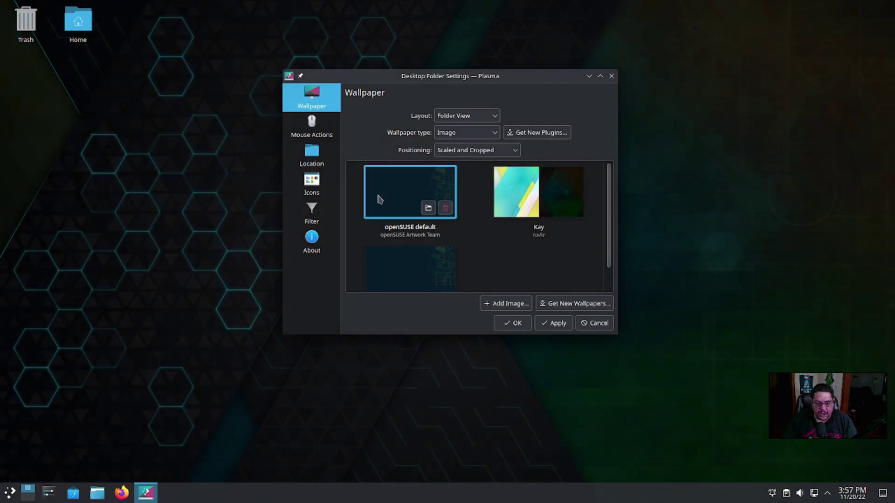
left_click(510, 323)
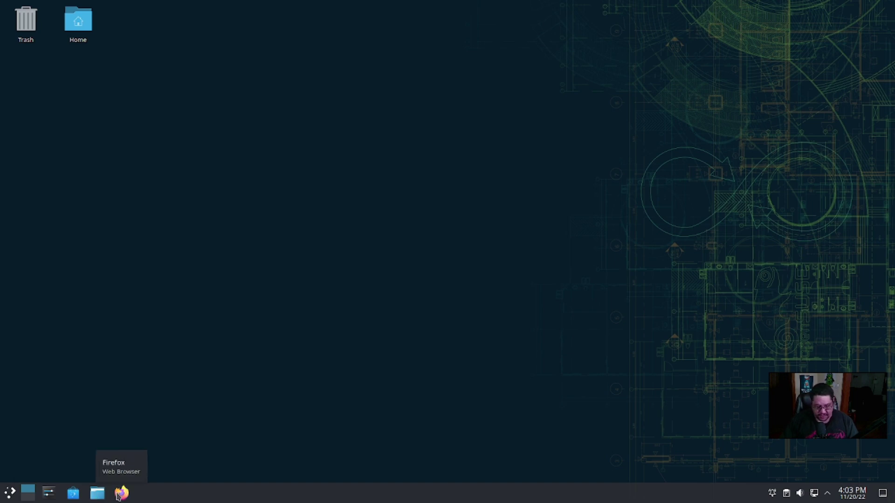
Open the application launcher and browse Development, Education and Games, showing KMahjongg, KMines and KSudoku.
left_click(10, 493)
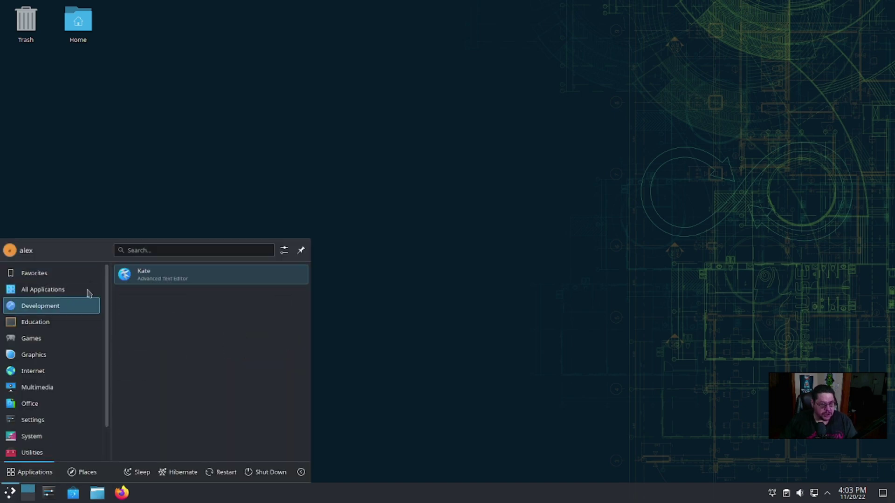
mouse_move(60, 280)
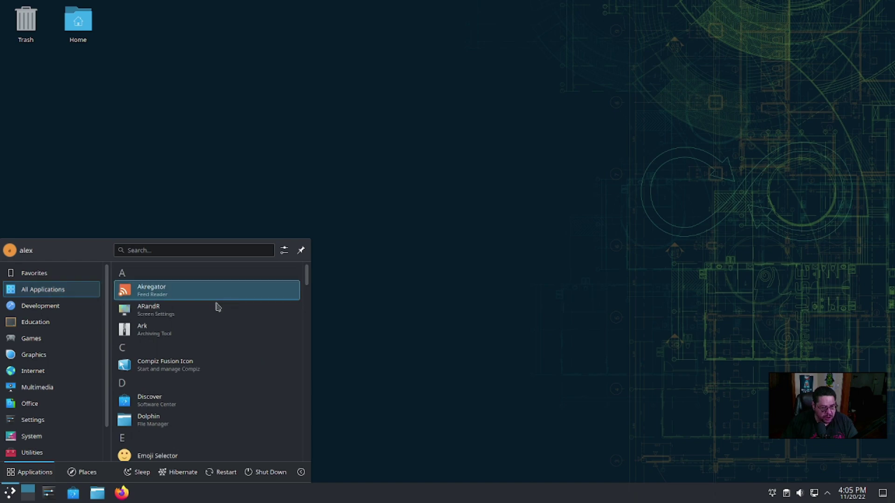
mouse_move(51, 311)
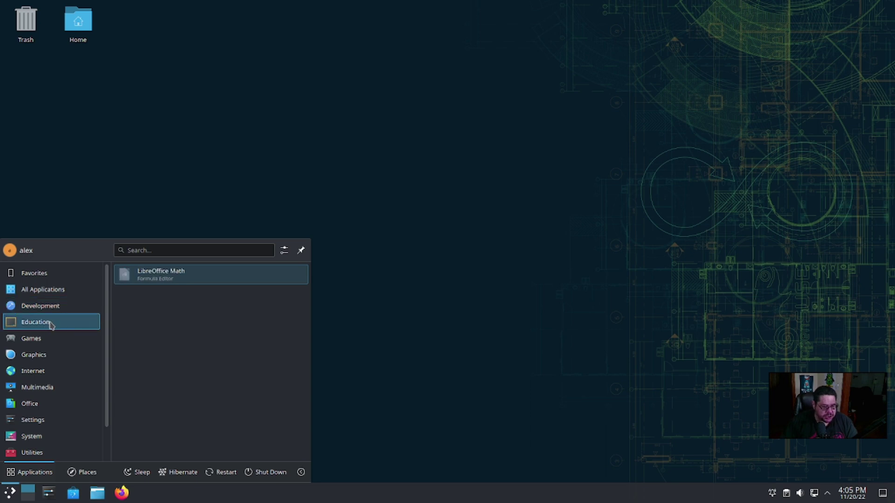
mouse_move(38, 341)
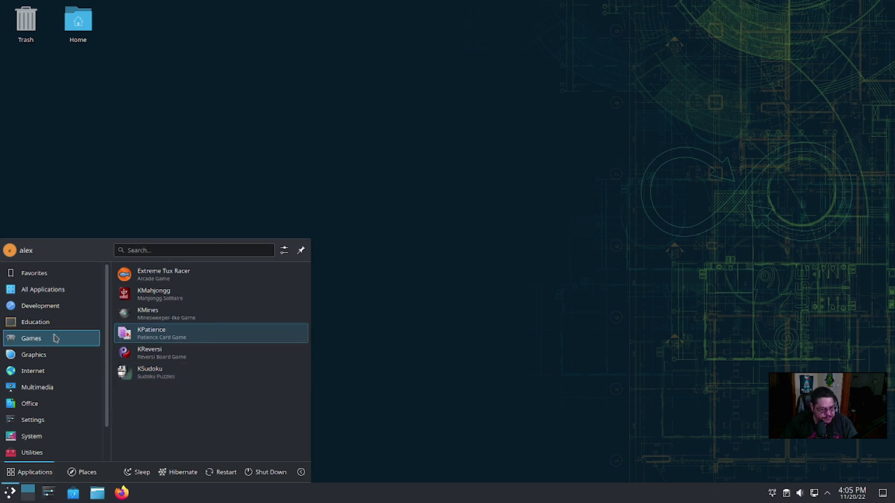
Browse the launcher's Graphics, Internet and Multimedia categories to list Kdenlive, OBS Studio and VLC.
mouse_move(45, 358)
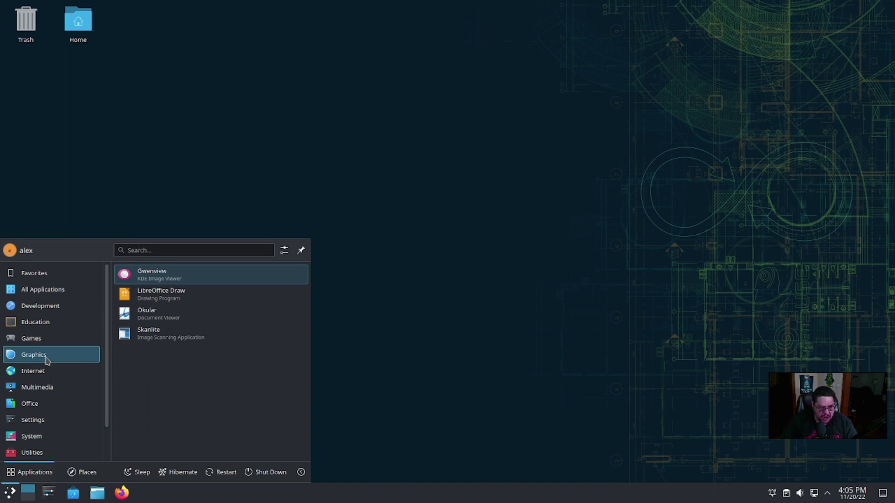
mouse_move(41, 377)
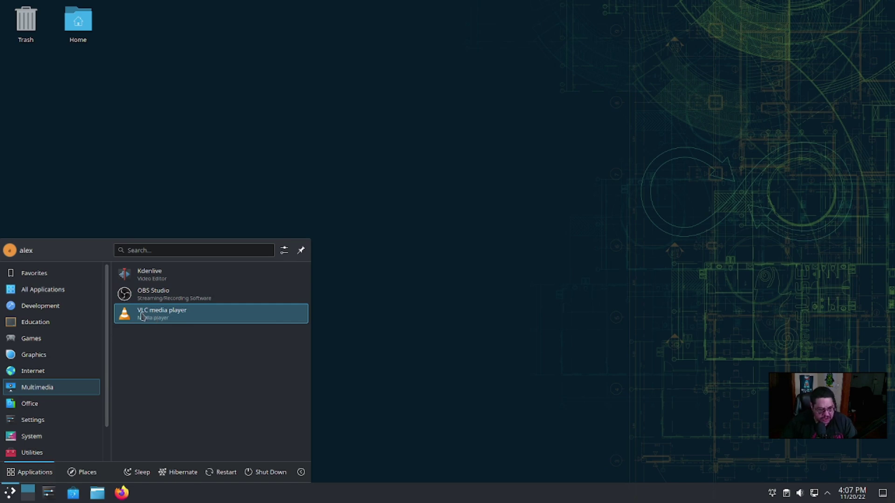
Launch YaST from the launcher's Settings category, bringing up the KDE su root prompt.
mouse_move(38, 409)
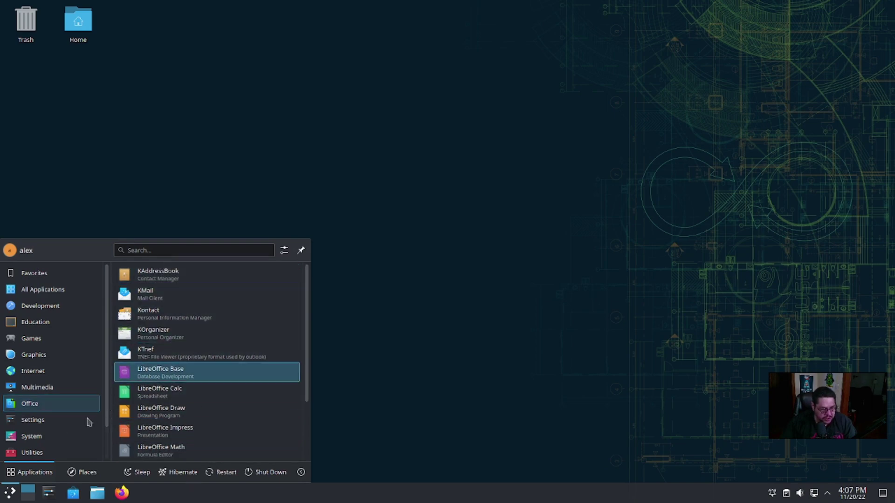
mouse_move(89, 422)
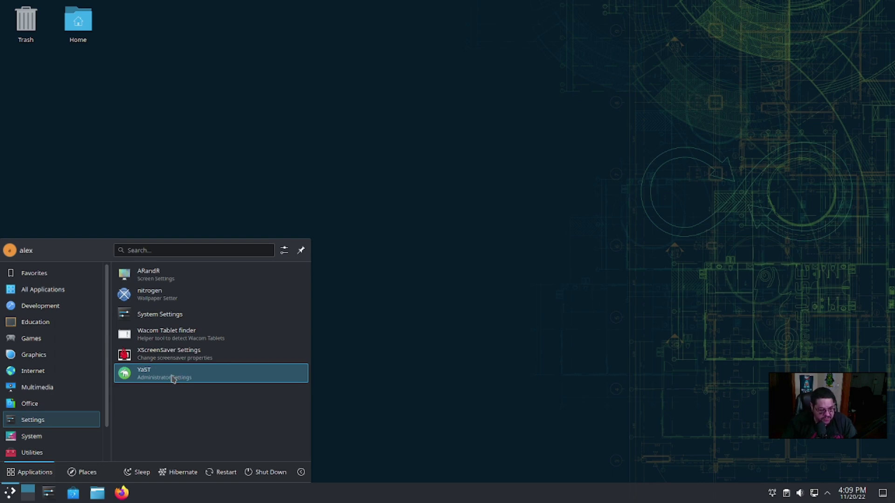
left_click(180, 377)
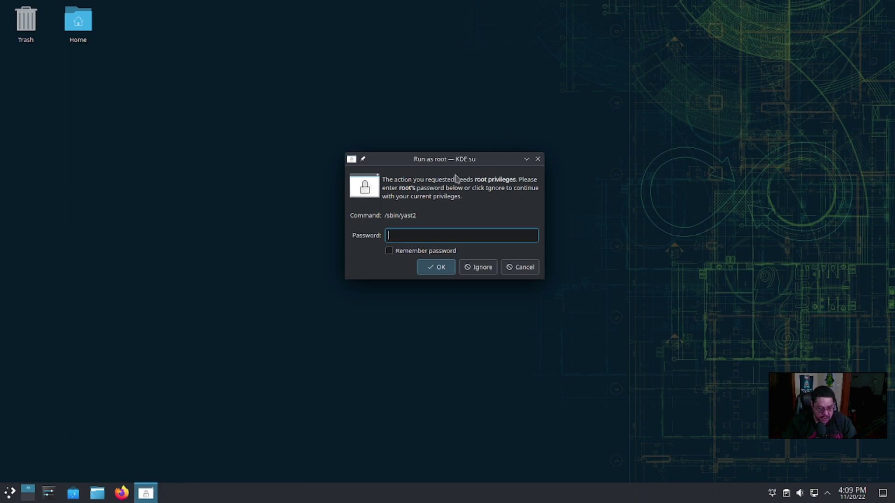
Authenticate as root to open YaST Control Center and move its window right.
type("••••")
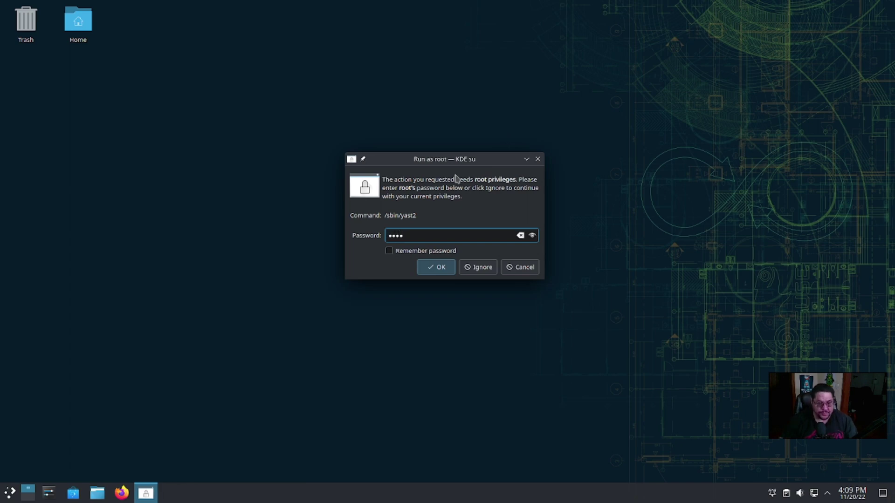
key("Return")
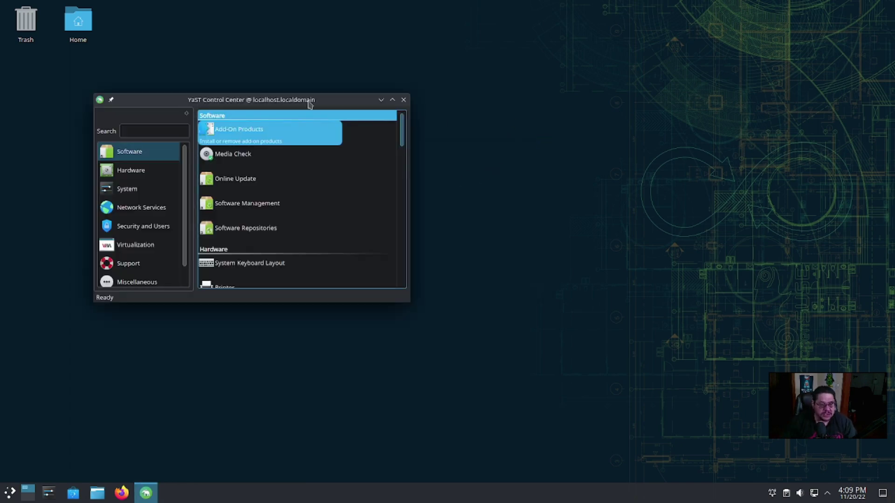
left_click_drag(308, 104, 386, 92)
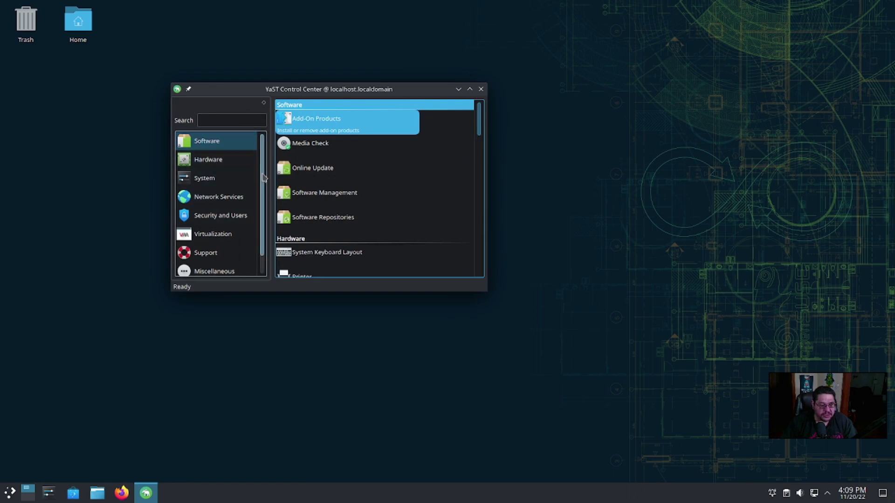
Scroll through the YaST module list from Software down to Miscellaneous.
left_click_drag(261, 178, 271, 121)
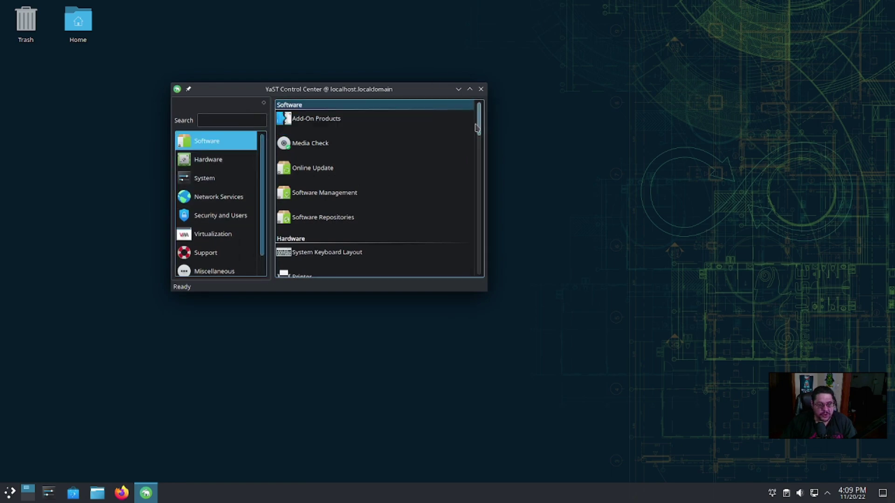
mouse_move(477, 128)
left_mouse_down()
mouse_move(475, 136)
mouse_move(478, 125)
left_mouse_up()
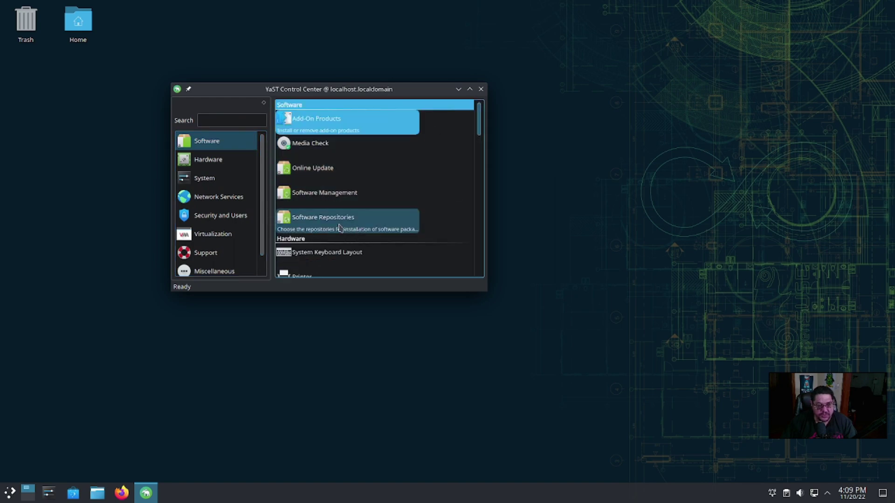
scroll(415, 250, "down", 5)
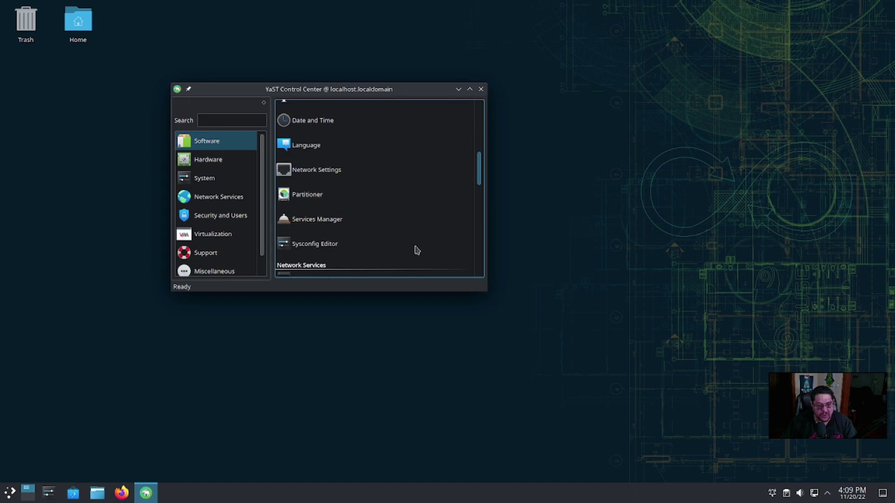
scroll(401, 252, "down", 5)
scroll(394, 253, "down", 5)
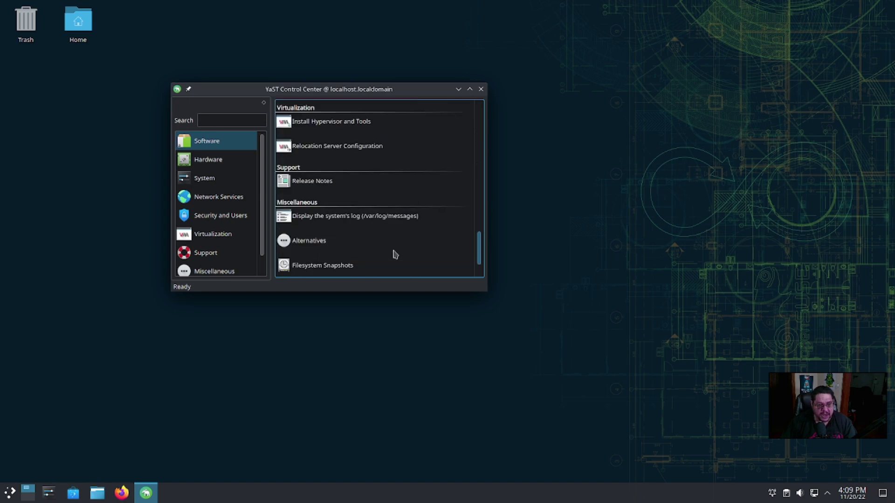
scroll(394, 255, "down", 2)
Close YaST Control Center and show the launcher's System category down to Terminal - Super User Mode.
left_click(481, 89)
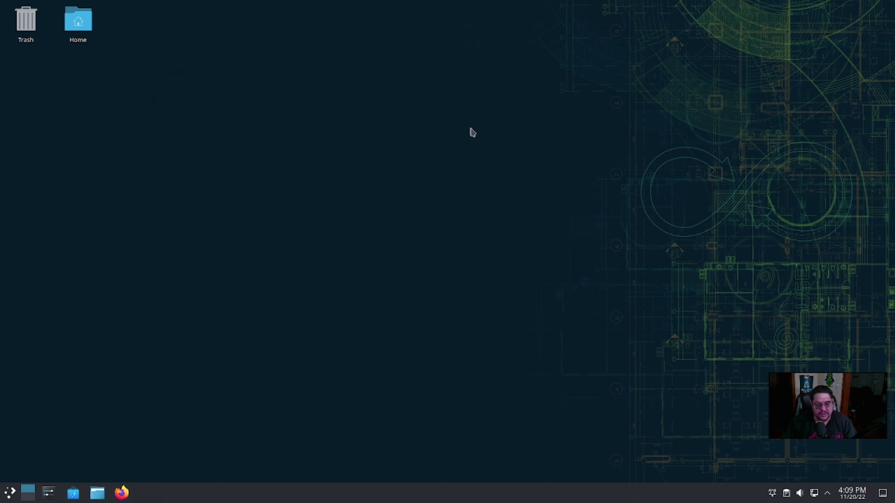
left_click(9, 493)
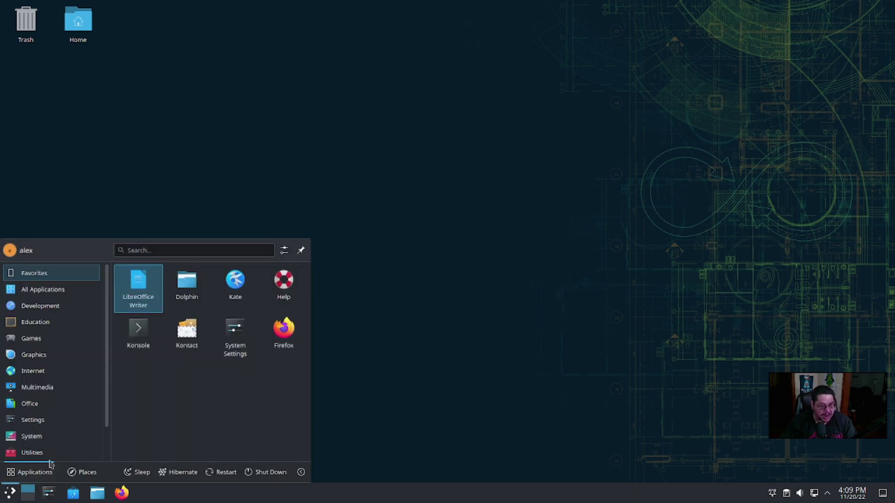
left_click(45, 426)
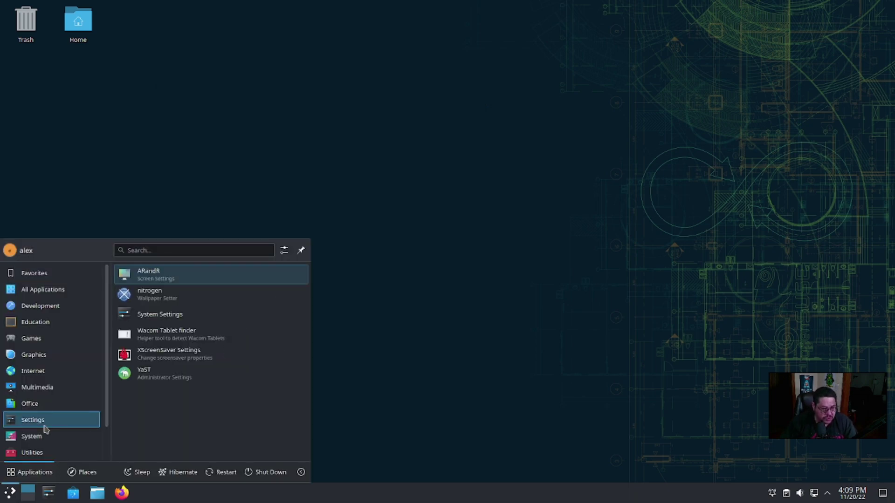
left_click(45, 434)
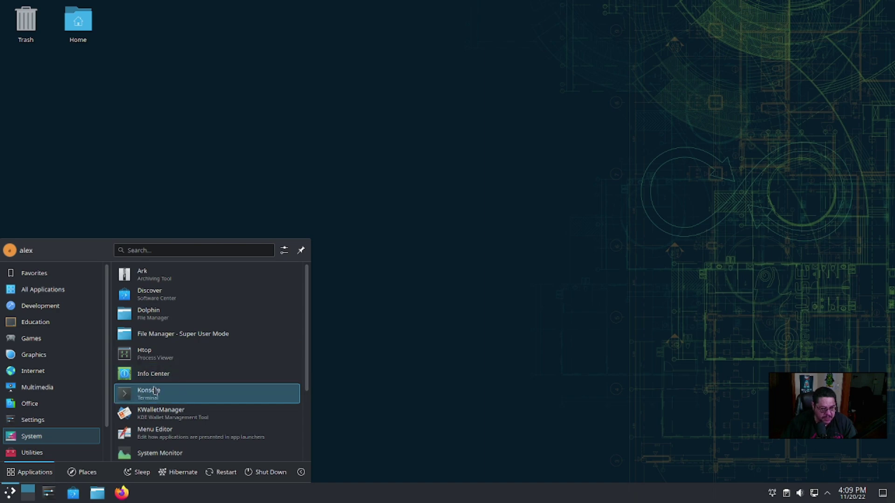
scroll(178, 390, "down", 3)
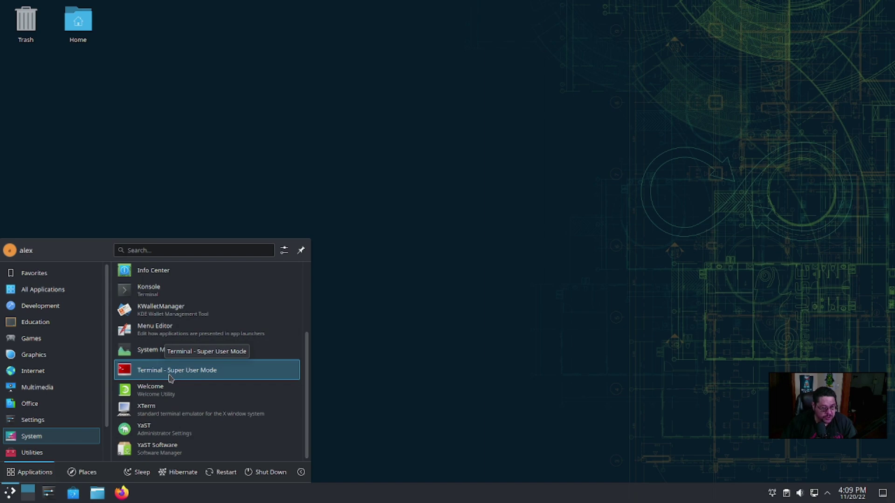
Open Terminal - Super User Mode, authenticate to the localhost:~ # root prompt, then close it.
left_click(170, 378)
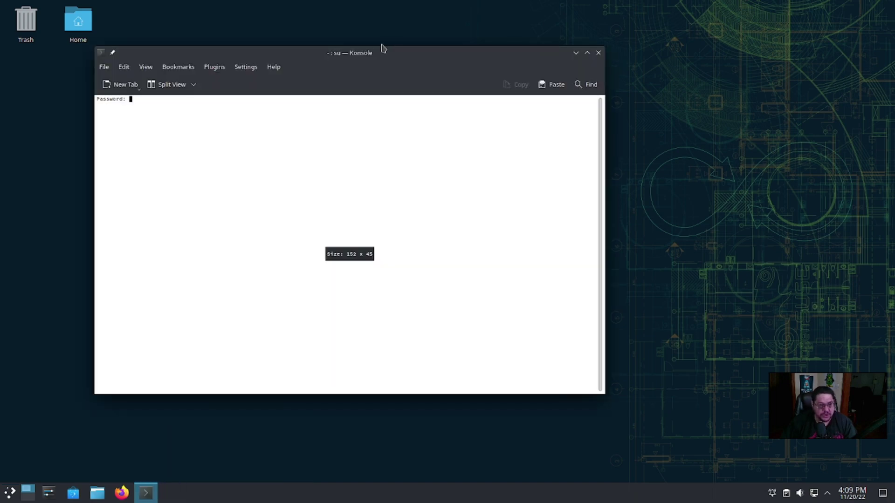
left_click_drag(378, 54, 466, 62)
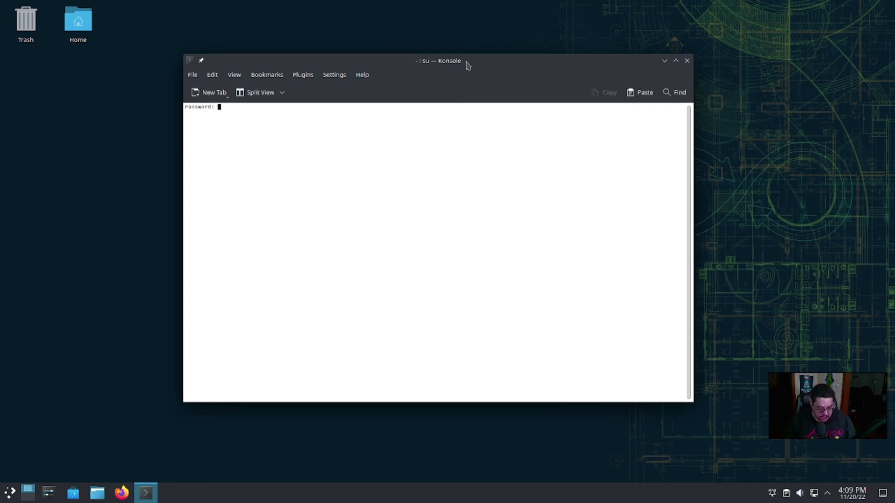
key("Return")
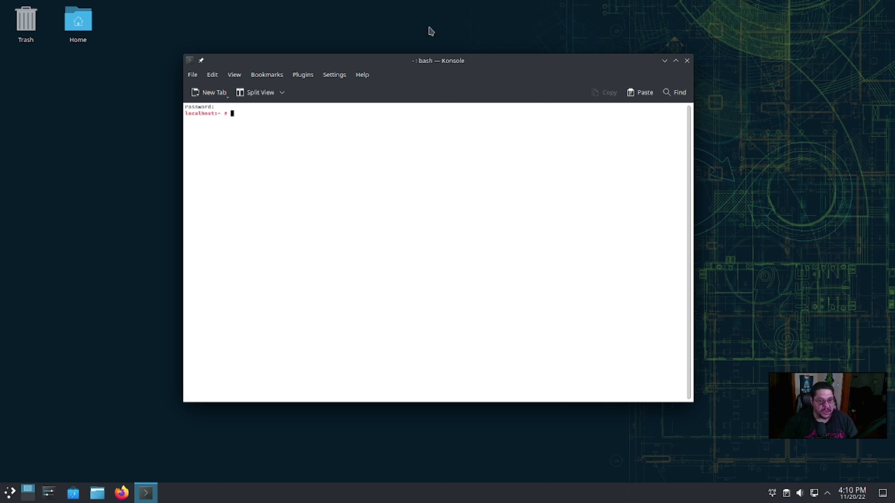
left_click_drag(186, 114, 246, 120)
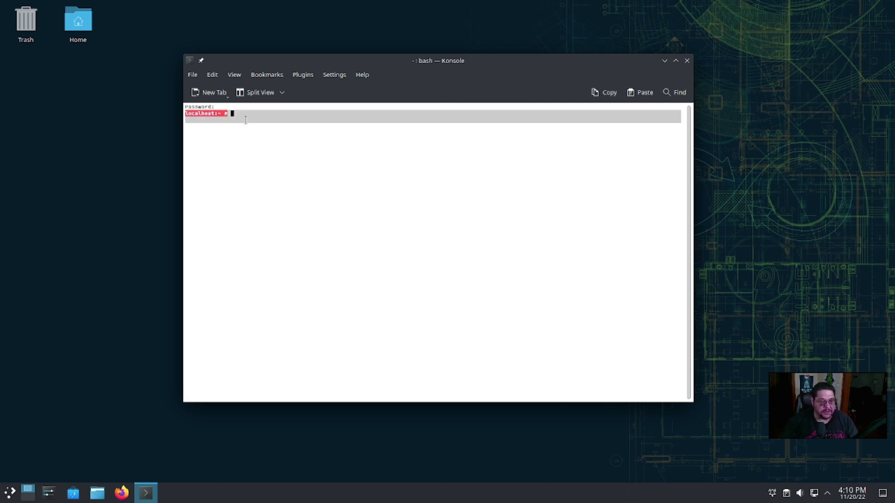
left_click(247, 122)
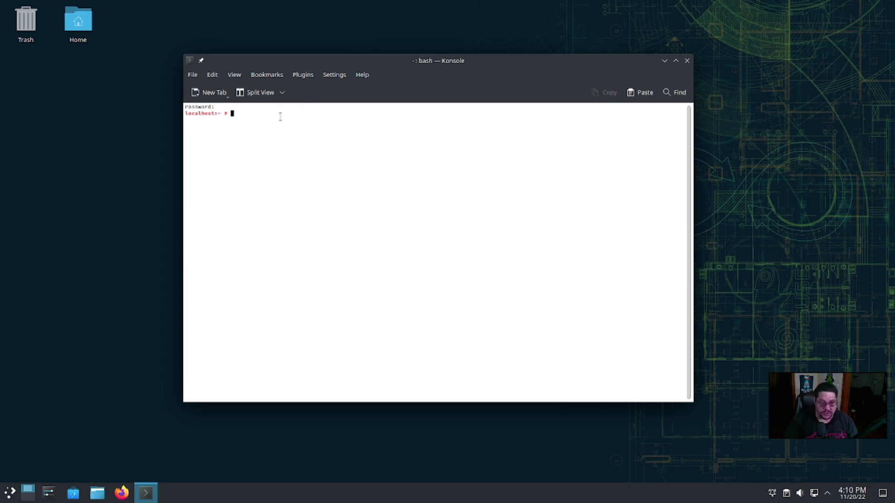
left_click(688, 62)
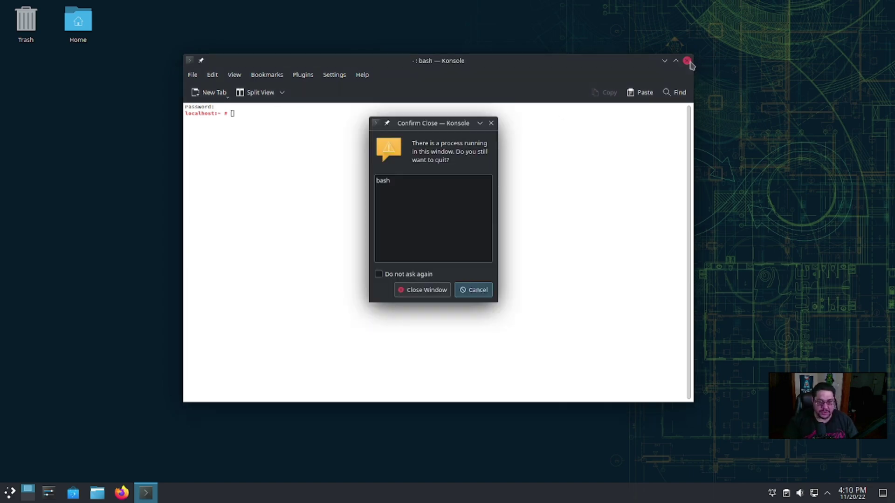
Confirm closing the root Konsole and reopen the launcher's System category showing YaST Software.
left_click(430, 296)
left_click(10, 493)
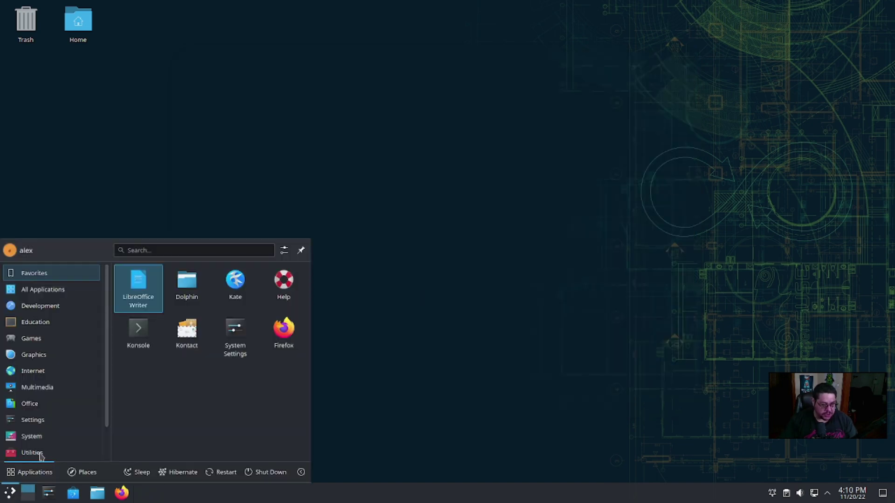
left_click(31, 436)
scroll(184, 387, "down", 3)
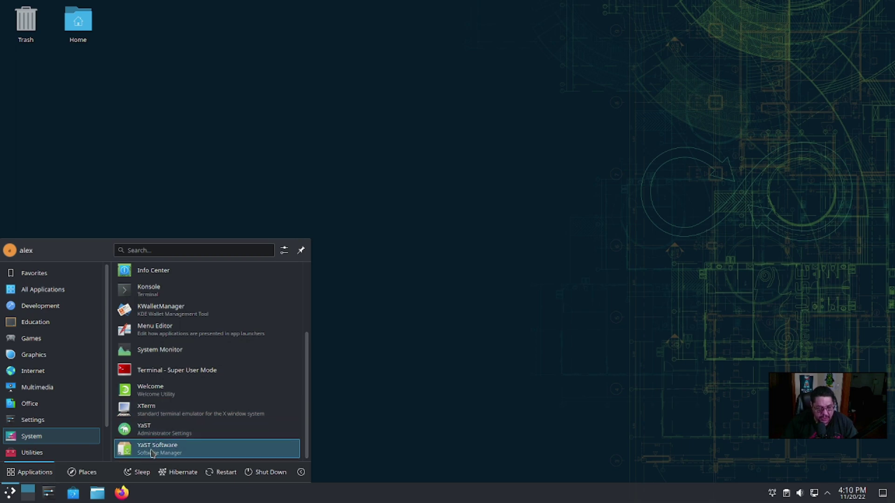
Launch YaST Software with the root password and move its window up.
left_click(152, 453)
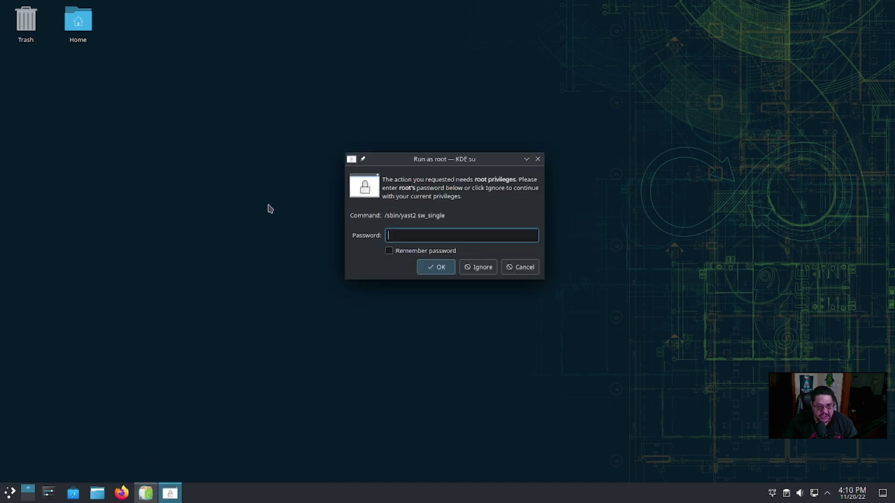
type("****")
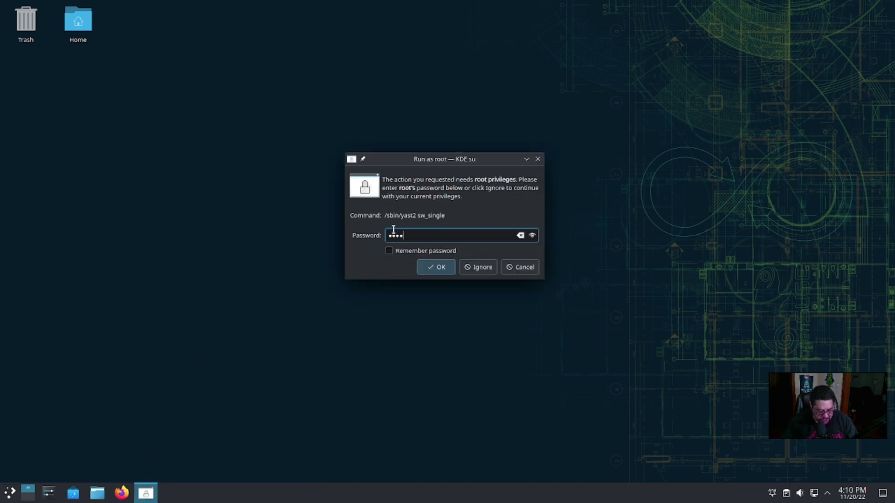
key("Return")
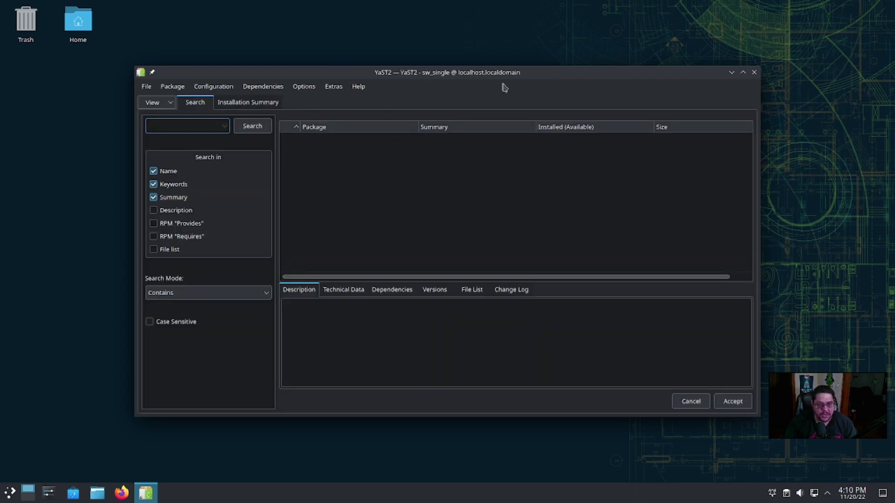
left_click_drag(487, 73, 488, 53)
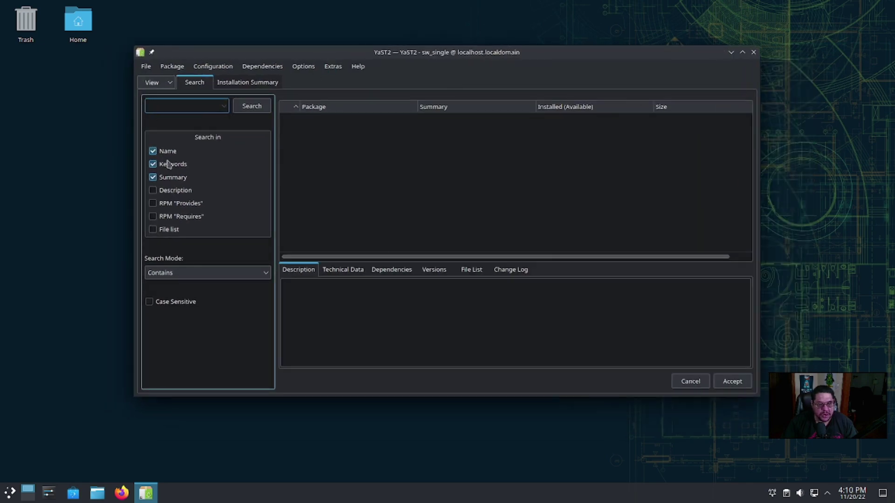
Search packages for 'obs' in the Search view, listing the installed obs-studio 28.1.2-3.2.
left_click(158, 83)
left_click(188, 83)
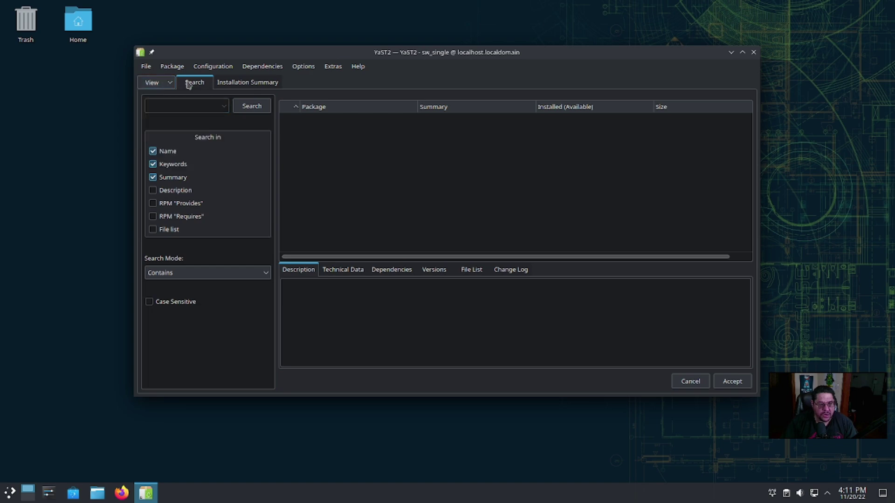
left_click(187, 107)
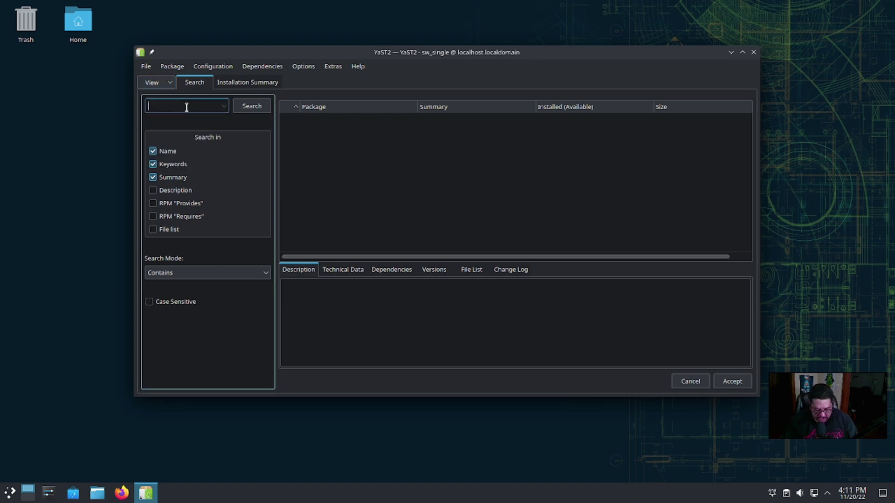
type("obs")
key("Return")
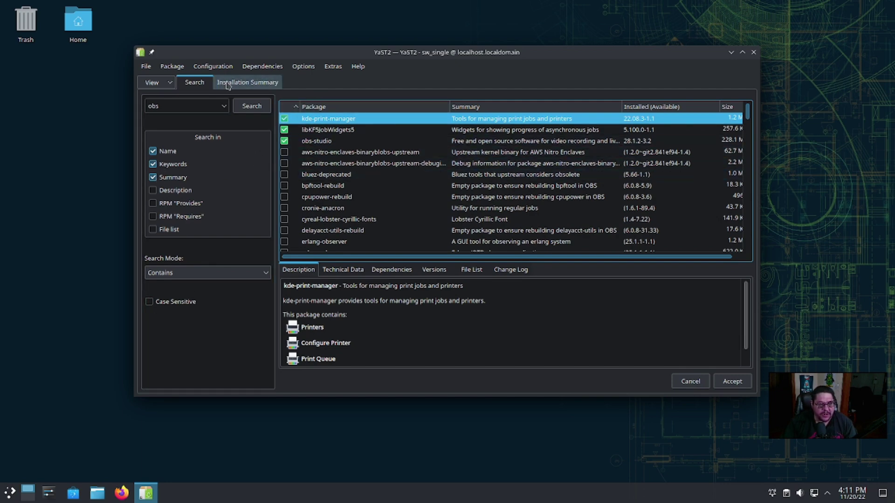
Close YaST Software and launch Compiz Fusion Icon from the launcher's Utilities category.
left_click(753, 52)
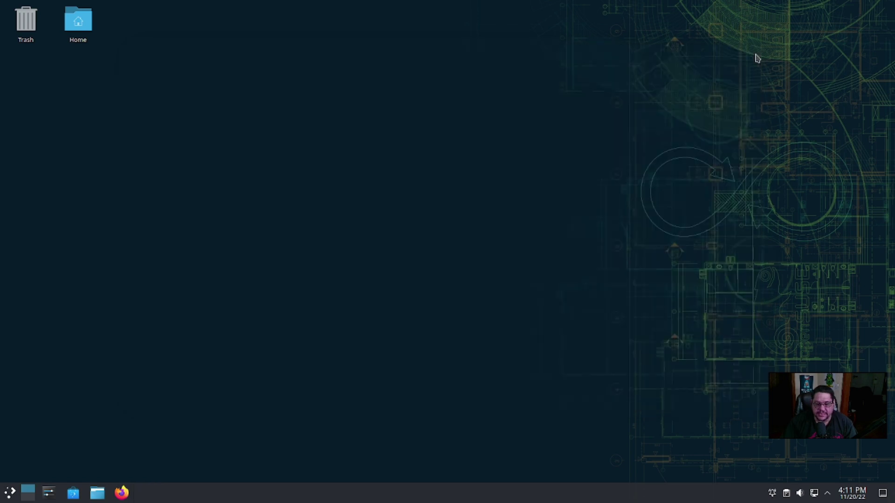
left_click(11, 493)
mouse_move(48, 421)
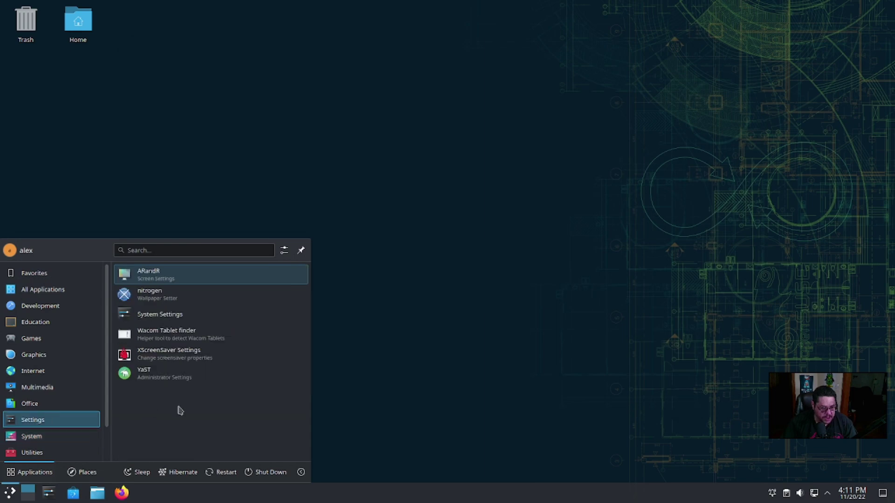
mouse_move(59, 435)
scroll(160, 443, "down", 3)
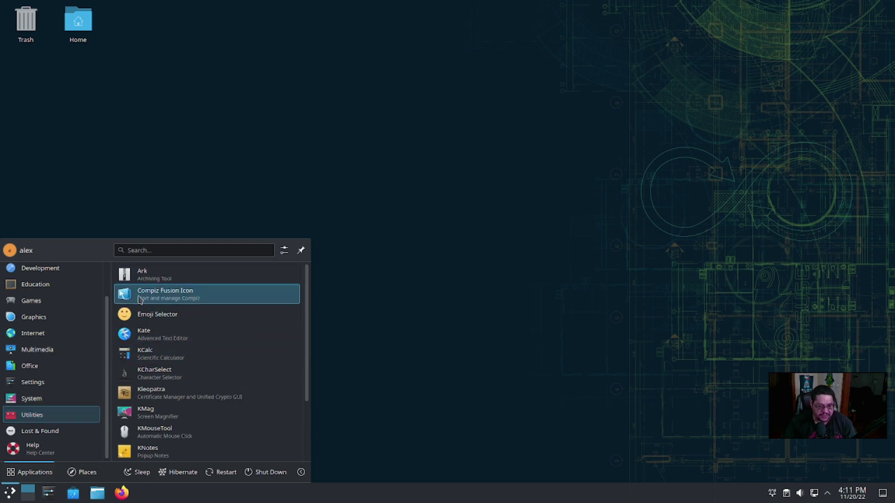
left_click(153, 301)
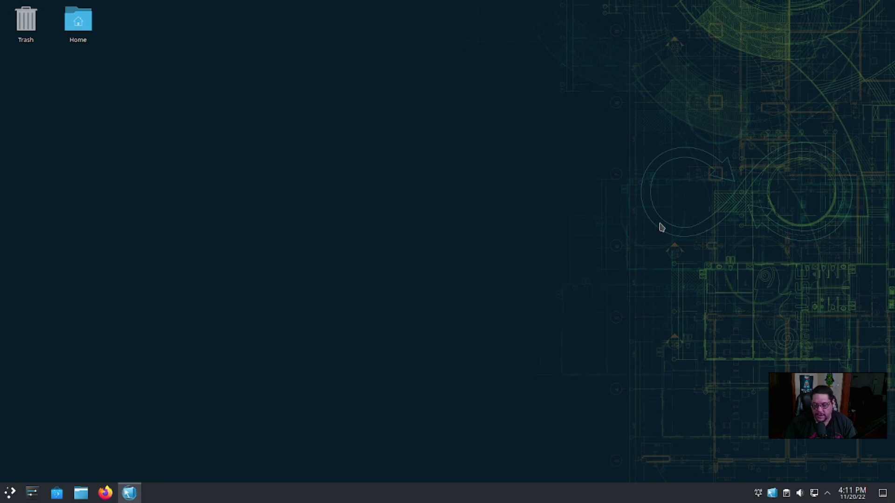
Review Compiz Options and Select Window Decorator in the tray menu, then quit Compiz Fusion Icon.
right_click(772, 494)
mouse_move(817, 459)
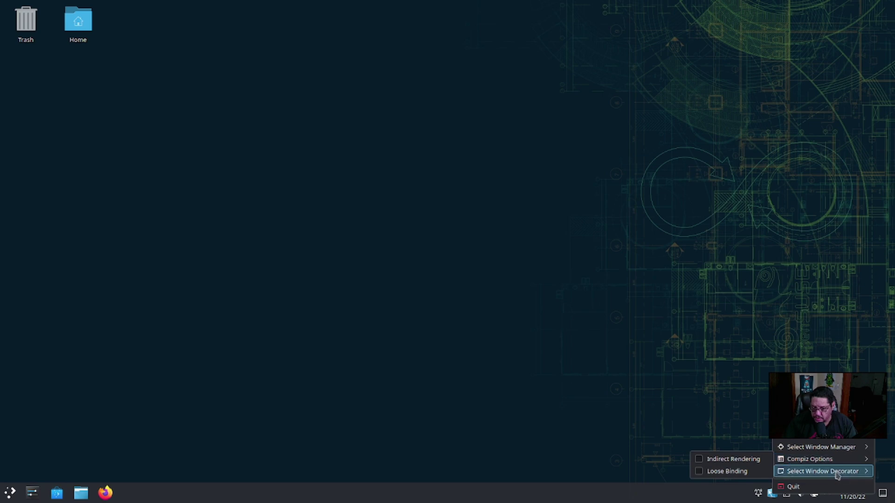
mouse_move(836, 475)
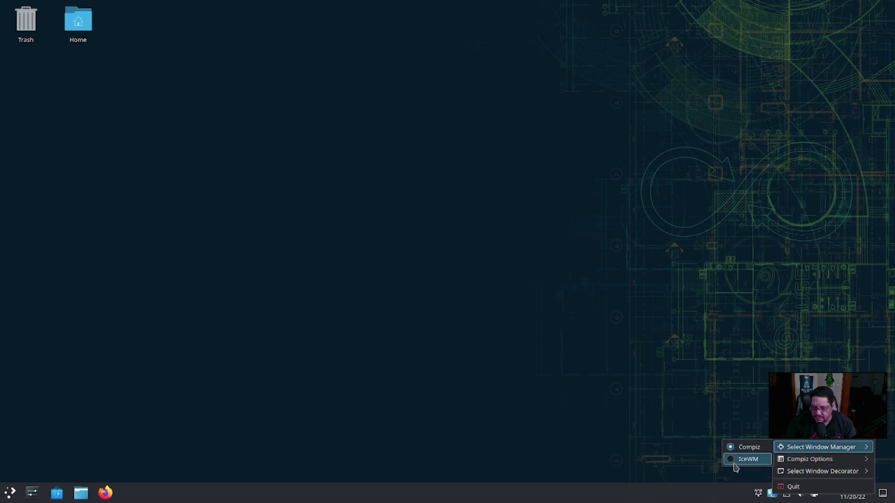
left_click(793, 486)
left_click(6, 494)
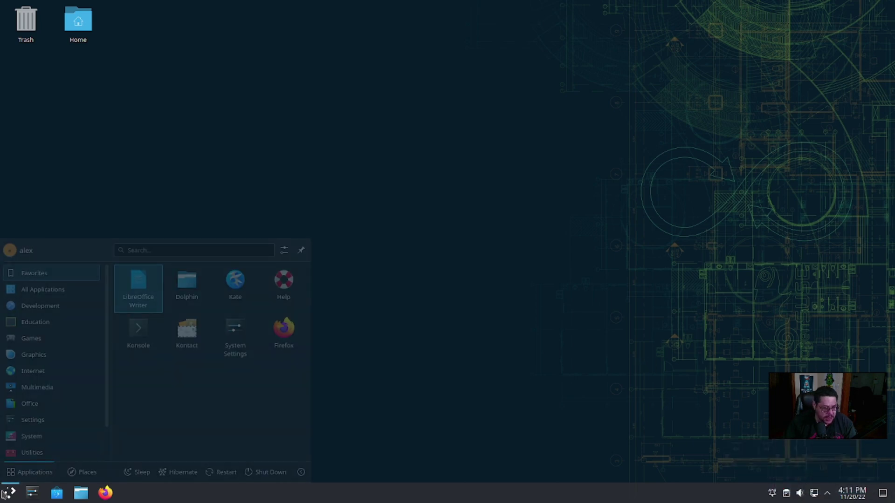
mouse_move(18, 451)
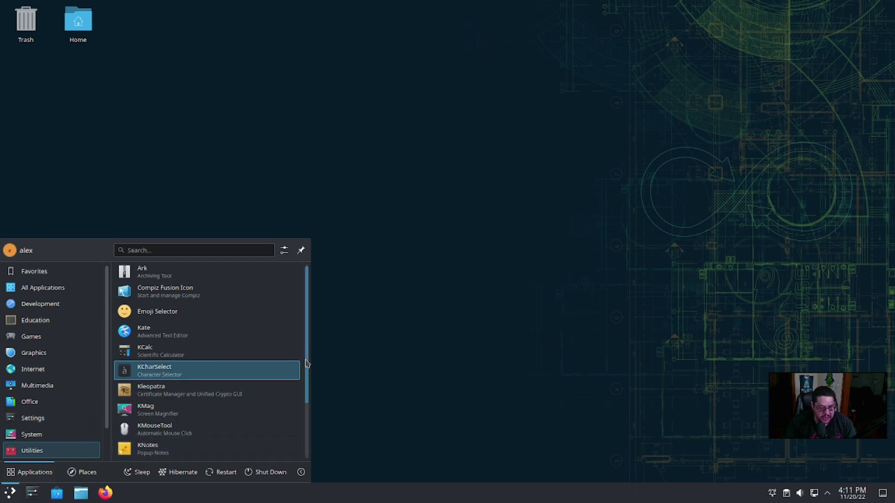
scroll(303, 397, "down", 2)
scroll(303, 397, "down", 1)
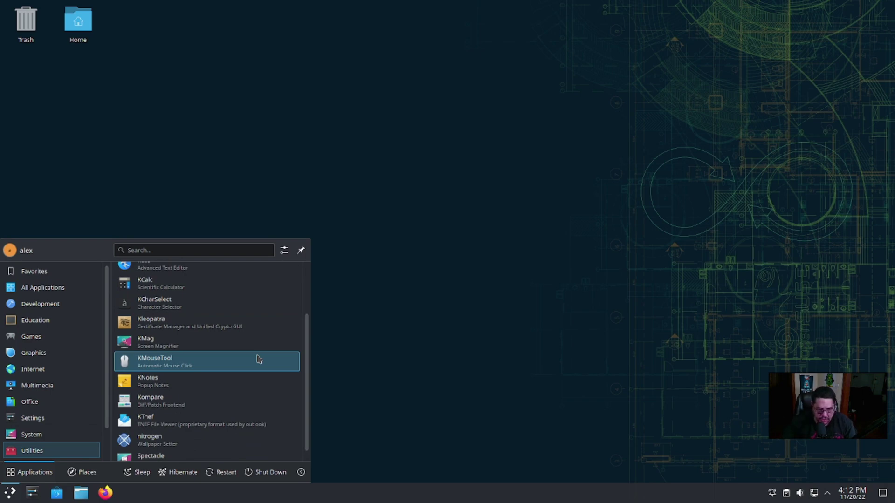
scroll(259, 360, "up", 3)
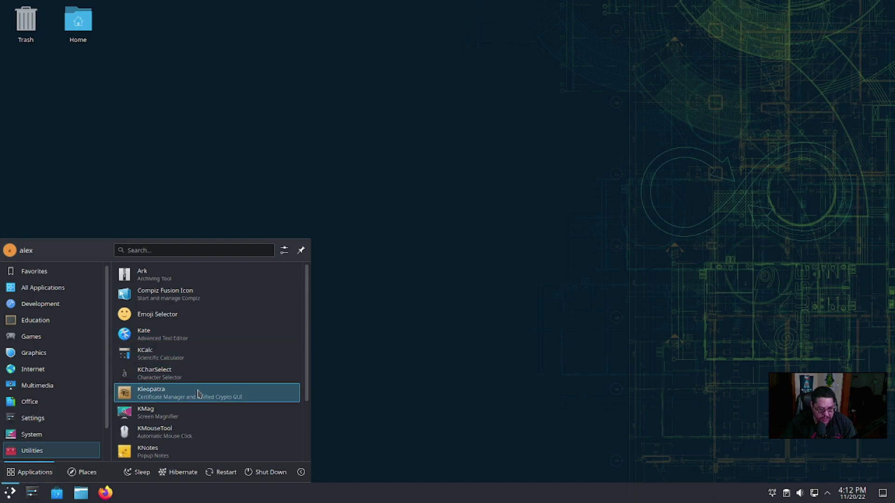
scroll(201, 400, "down", 1)
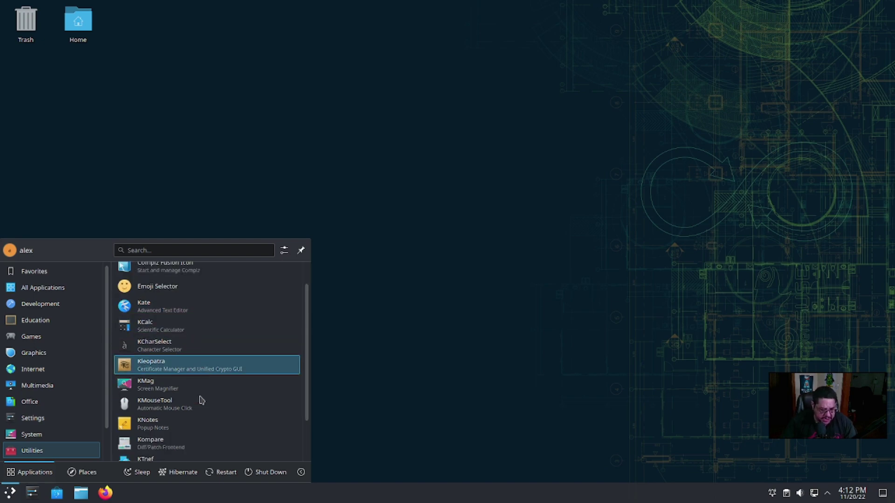
scroll(202, 400, "down", 3)
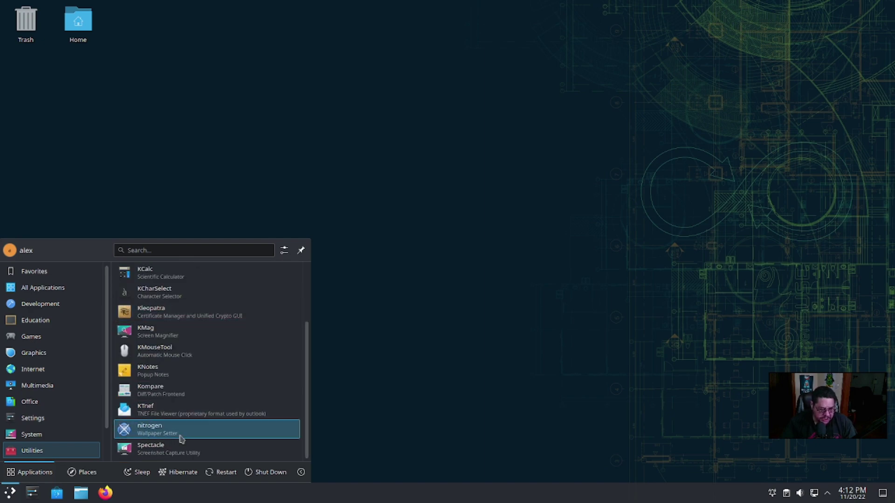
left_click(378, 396)
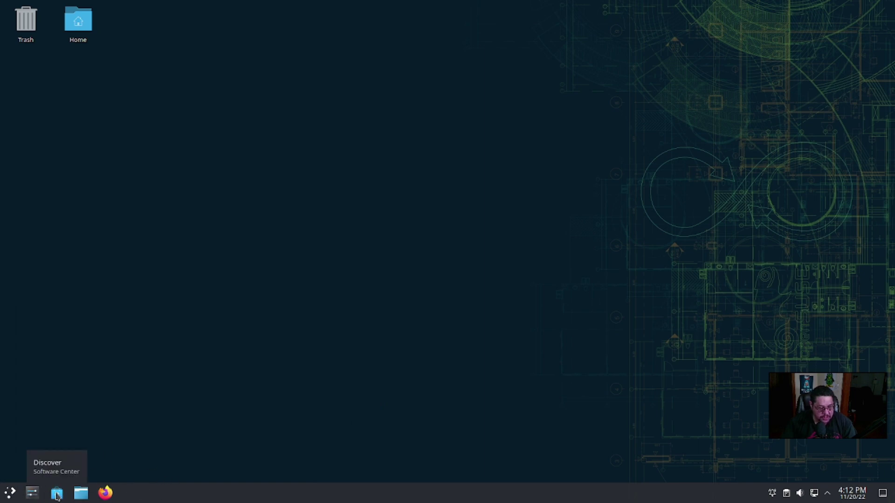
left_click(81, 492)
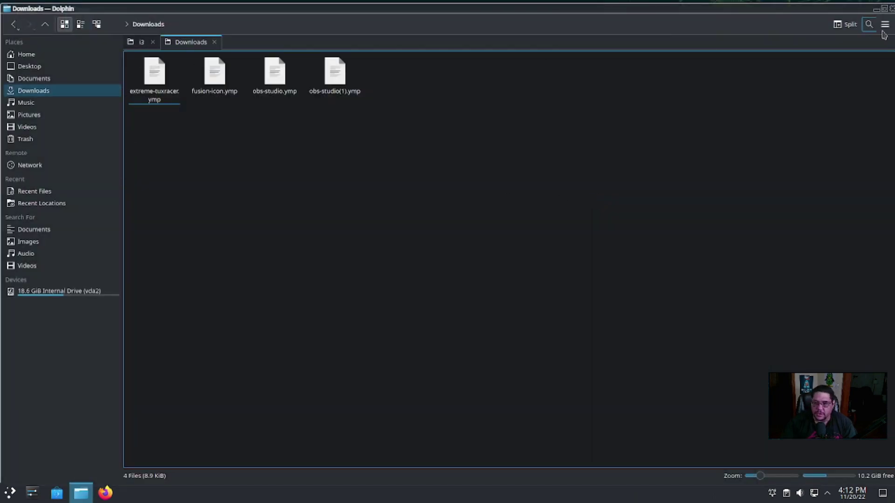
double_click(853, 9)
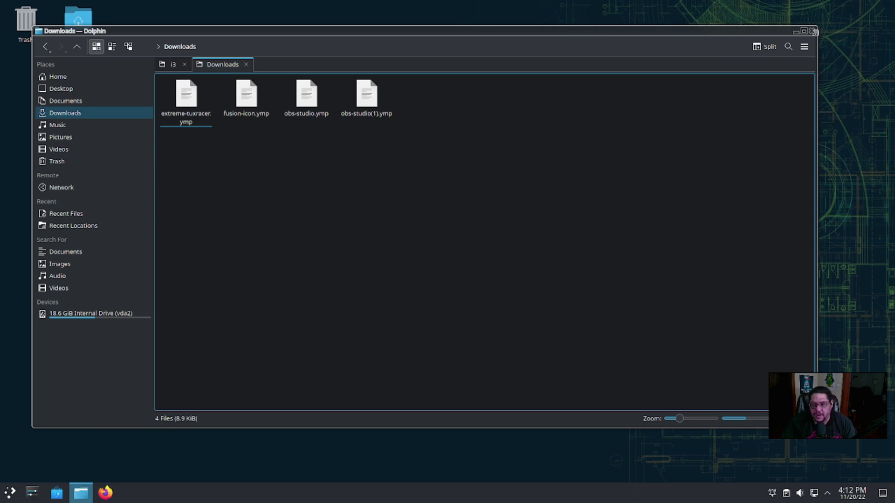
left_click(812, 31)
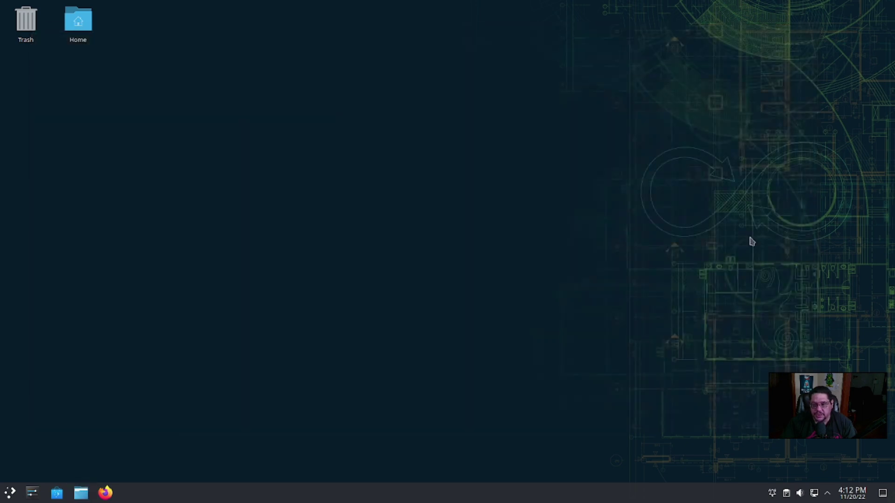
Peek at the hidden tray items and today's calendar, then open the application launcher on Favorites.
left_click(828, 495)
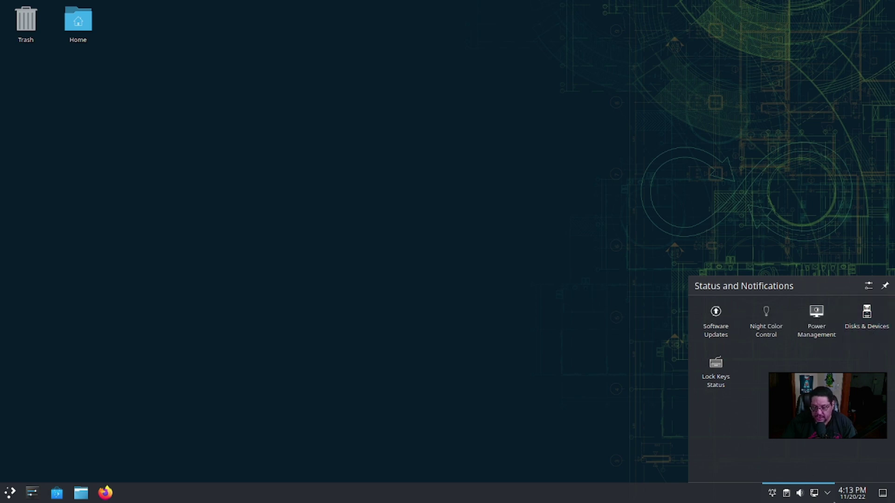
left_click(828, 495)
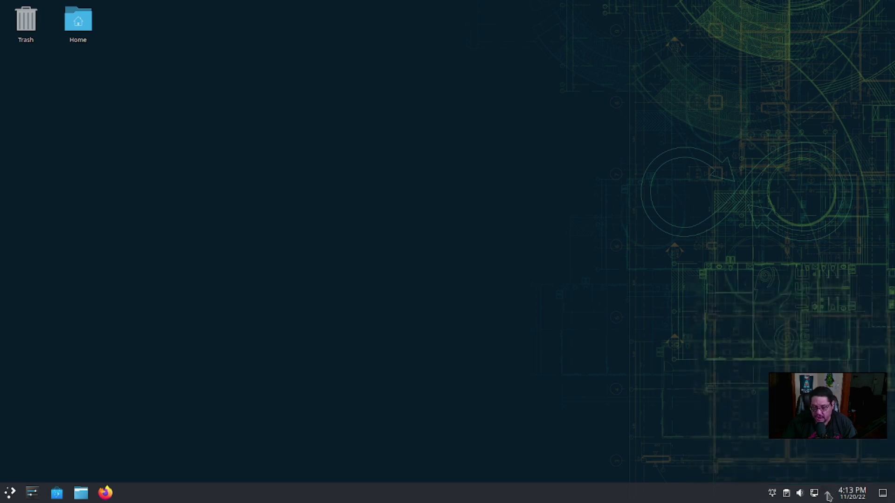
left_click(853, 493)
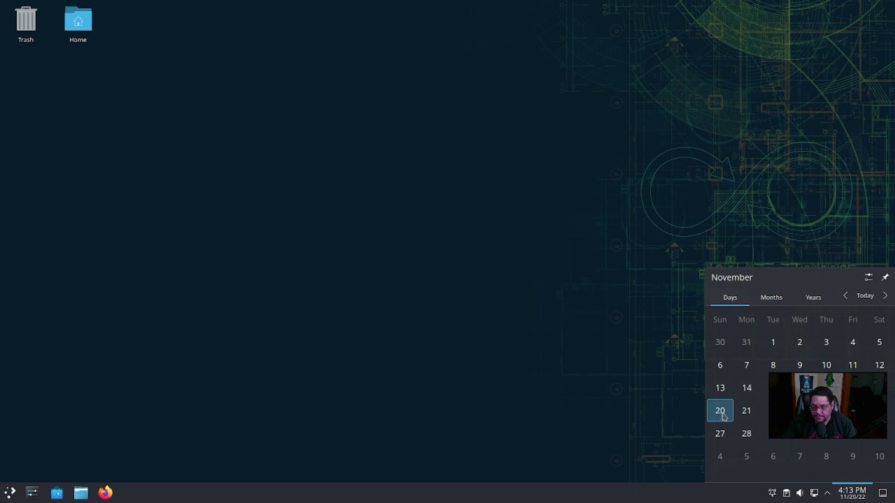
left_click(817, 165)
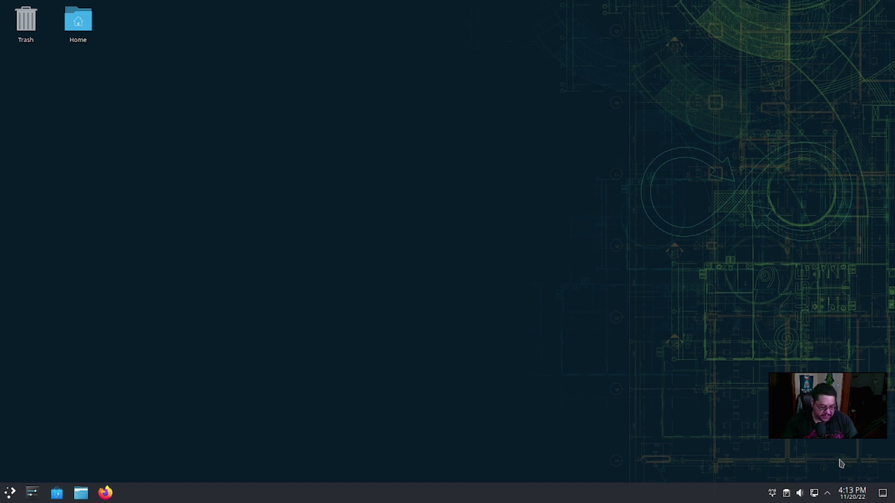
left_click(8, 494)
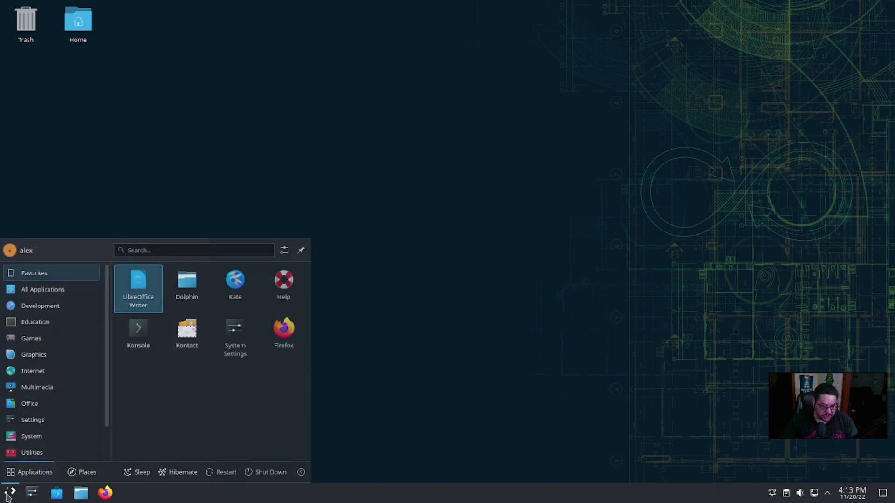
Open System Settings from the launcher, then close it.
left_click(301, 473)
left_click(569, 337)
left_click(31, 493)
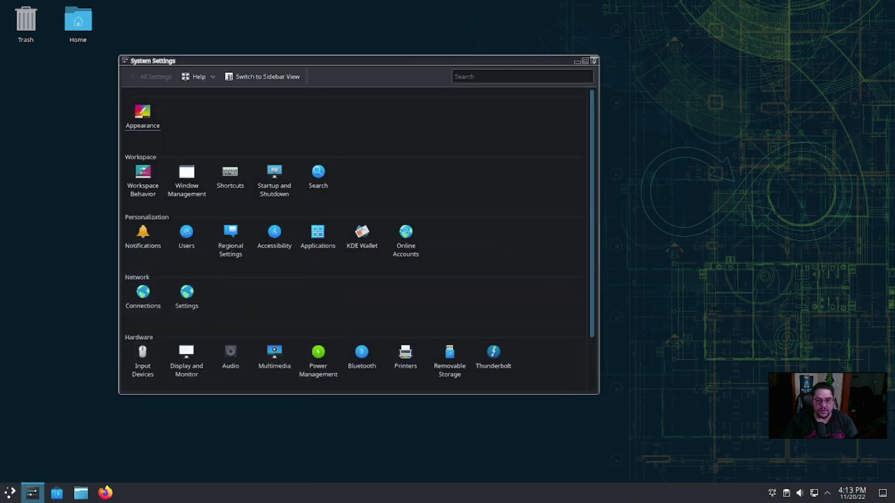
left_click(594, 60)
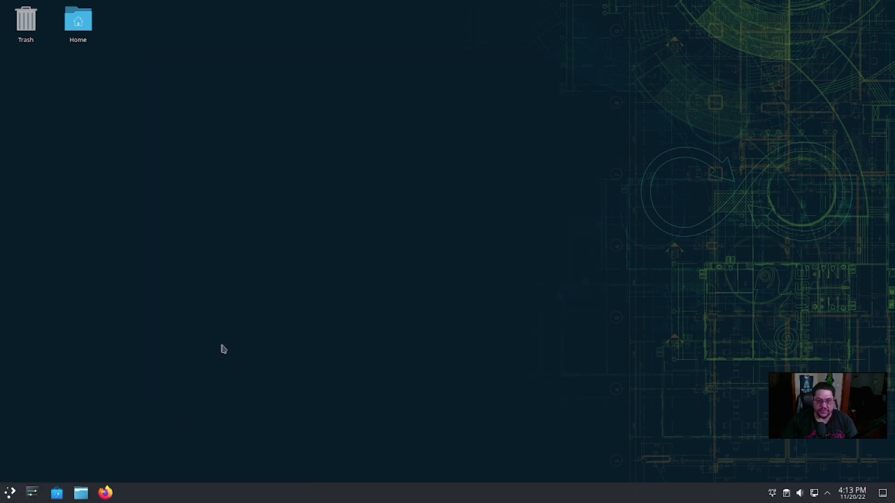
Browse the launcher categories, reopen and close System Settings, then start Konsole from Favorites.
left_click(10, 494)
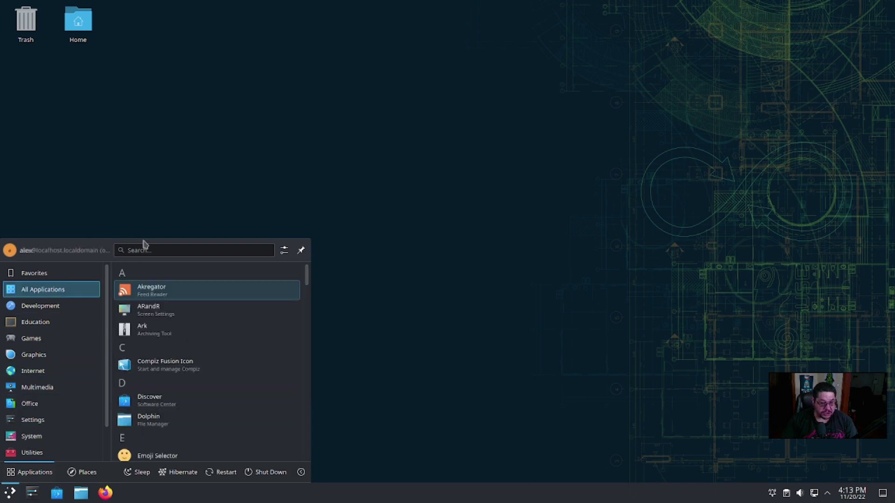
mouse_move(27, 334)
mouse_move(38, 306)
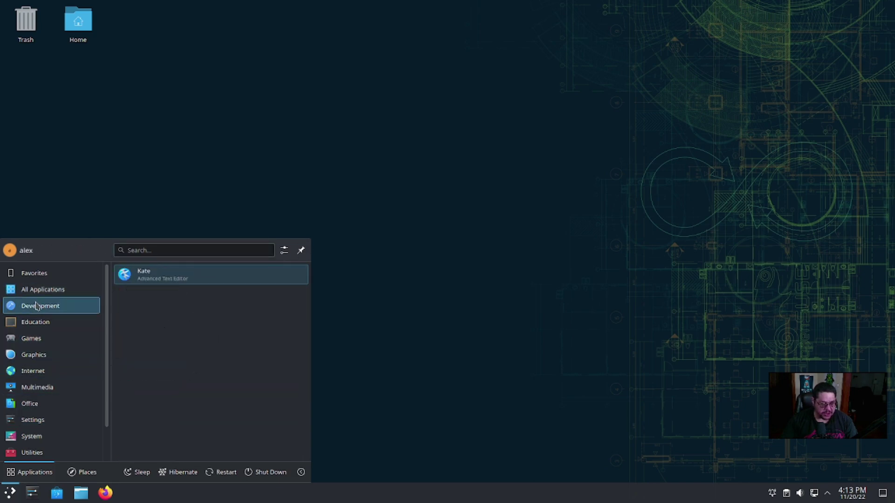
mouse_move(41, 397)
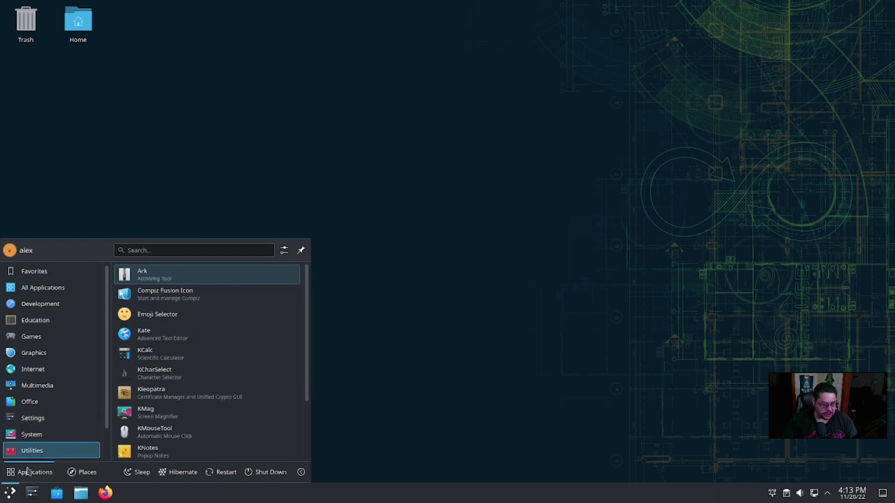
mouse_move(28, 274)
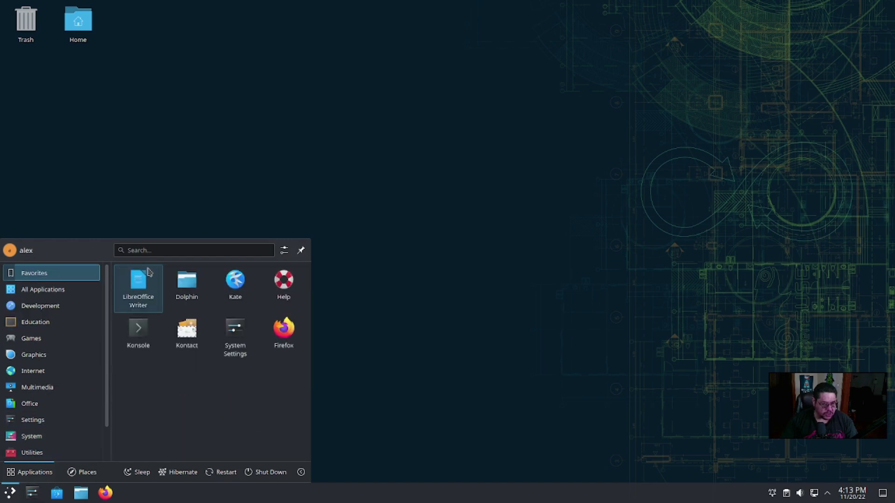
left_click(236, 328)
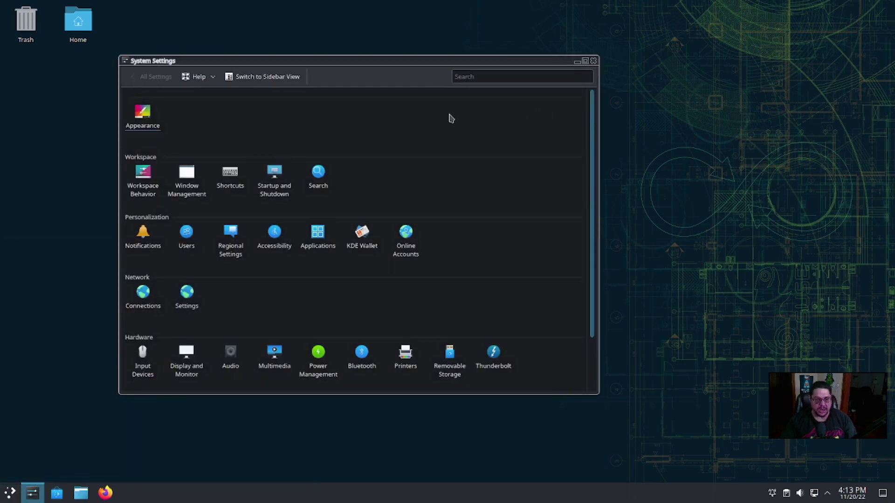
left_click(594, 61)
left_click(9, 493)
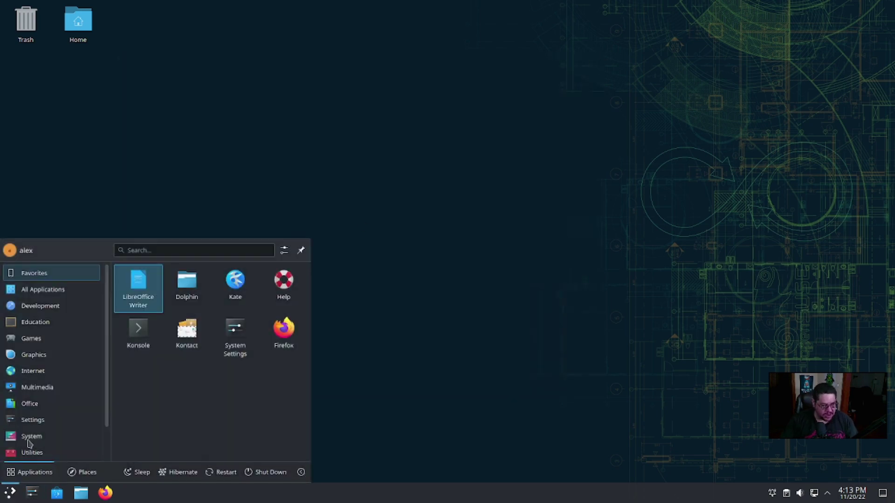
left_click(138, 332)
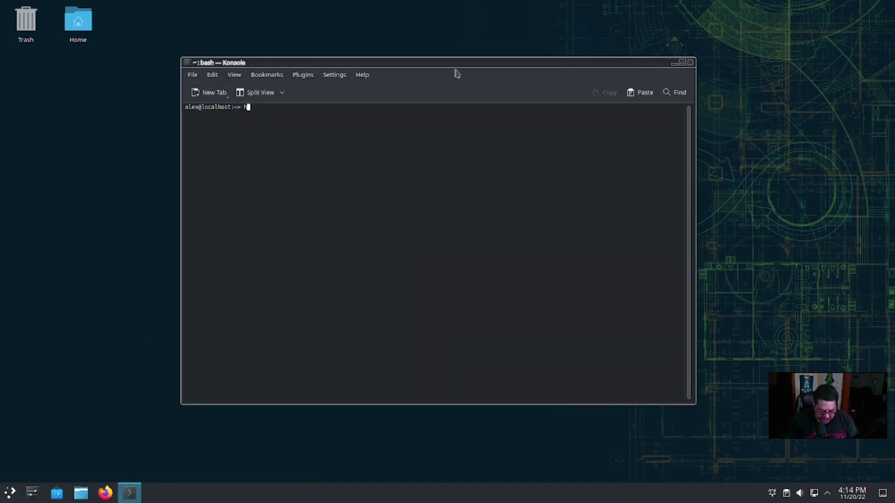
Run htop with an enlarged font, scroll its process list, then force-close the Konsole window.
key("Return")
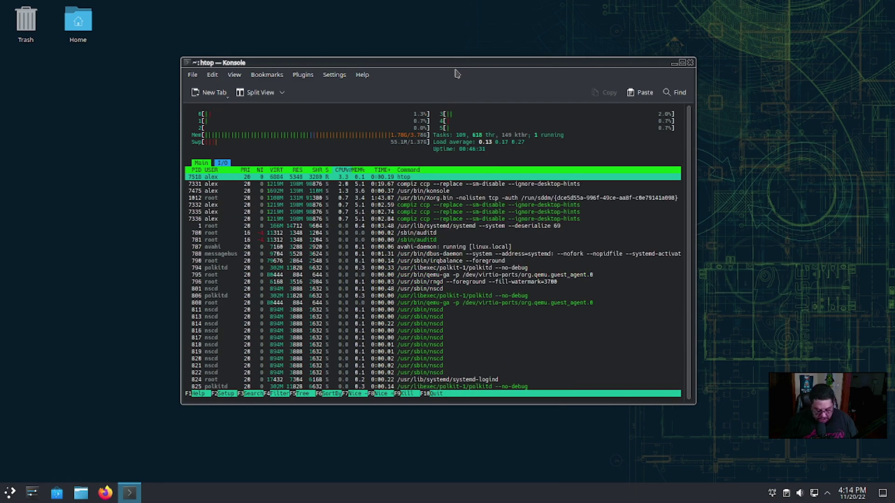
key("ctrl+plus")
key("ctrl+plus")
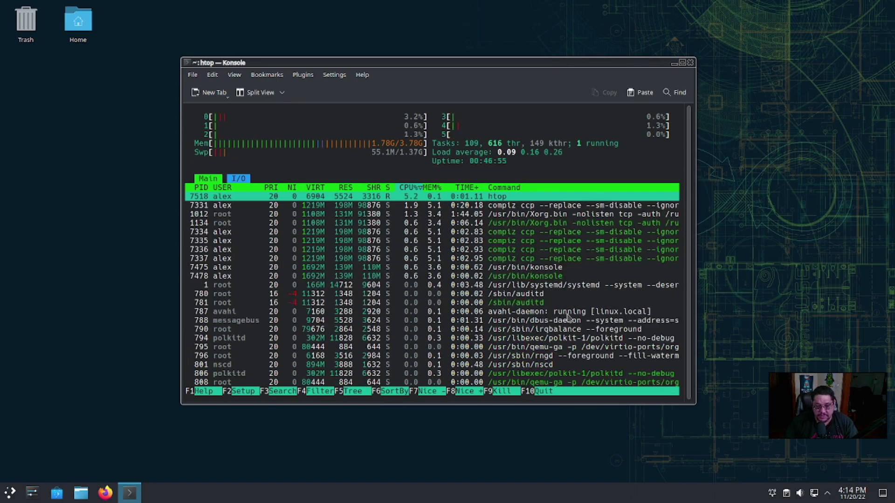
scroll(568, 313, "down", 10)
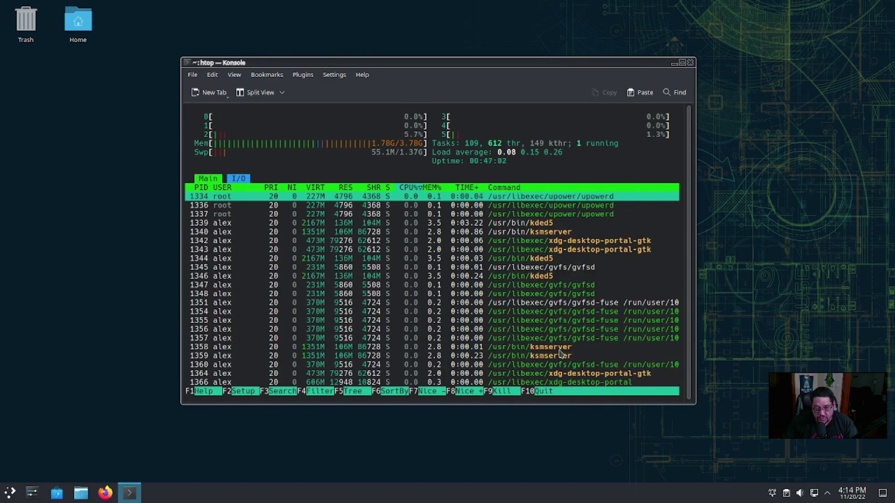
scroll(561, 354, "up", 10)
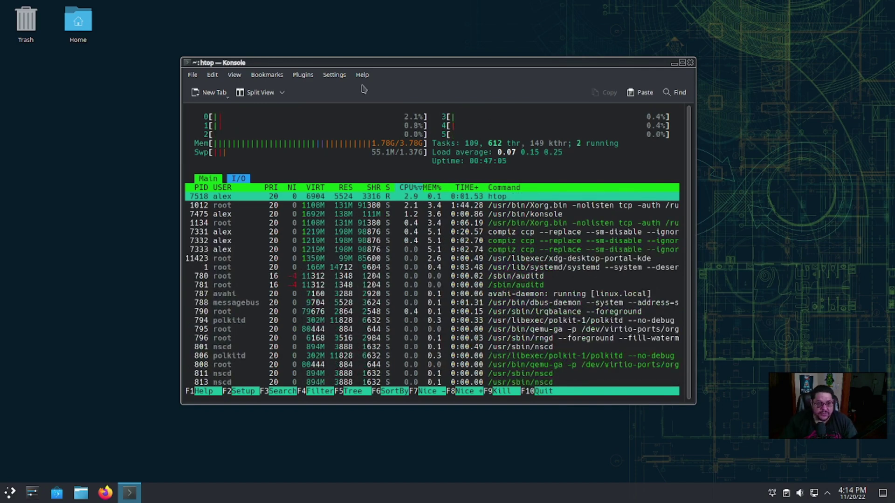
left_click(690, 63)
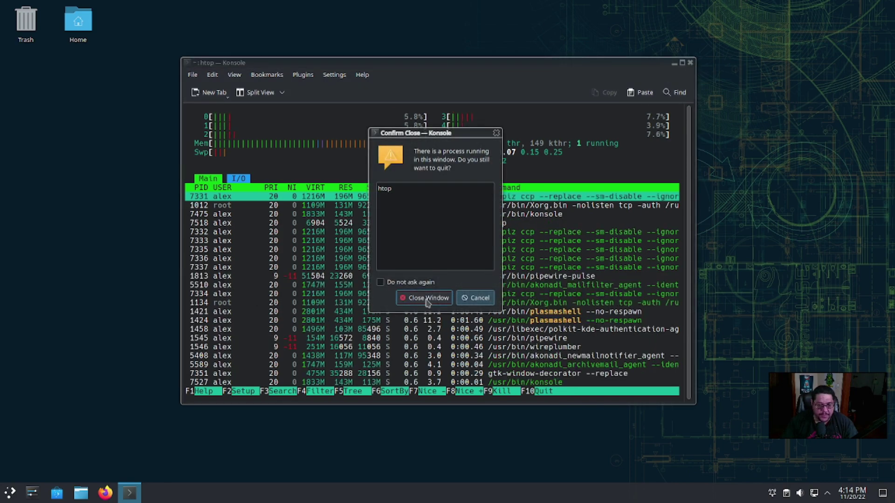
left_click(426, 299)
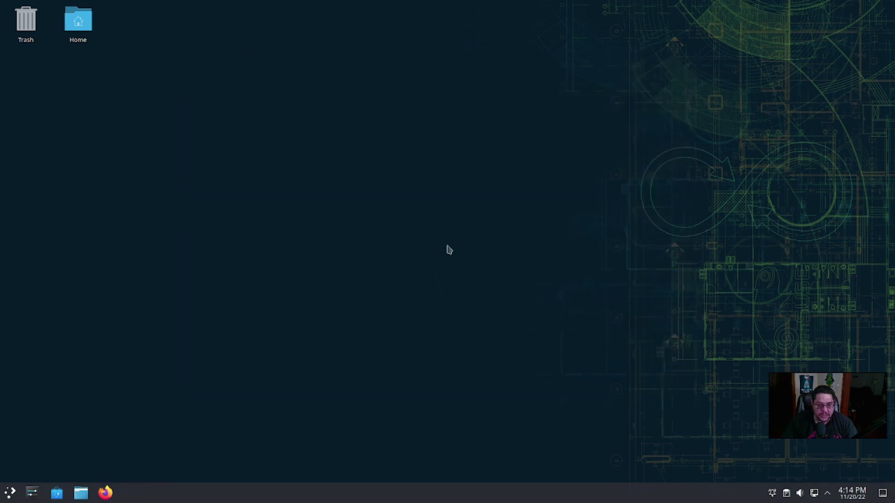
In a new Konsole, run neofetch and highlight the kernel 6.0.8-1-default line.
left_click(8, 493)
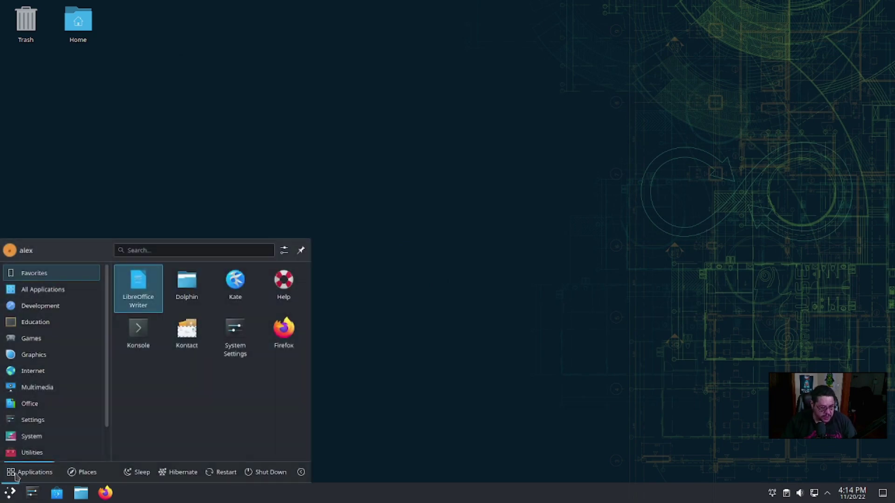
left_click(134, 340)
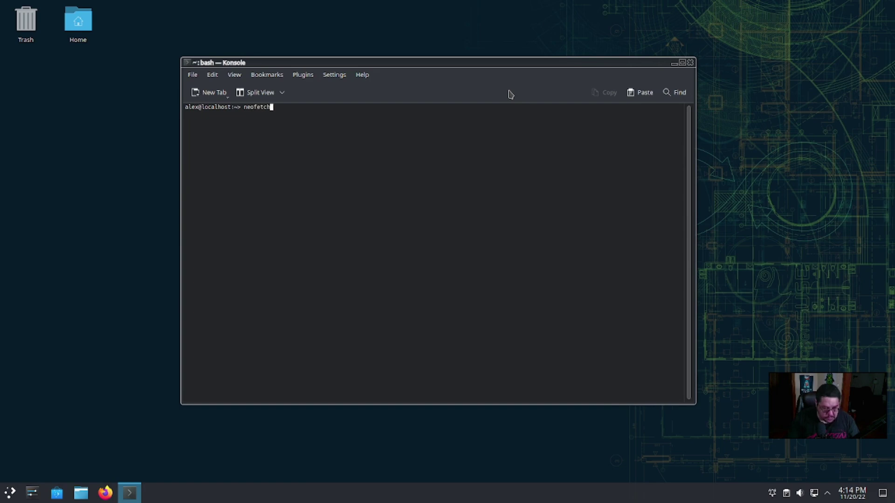
type("neofetch")
key("Return")
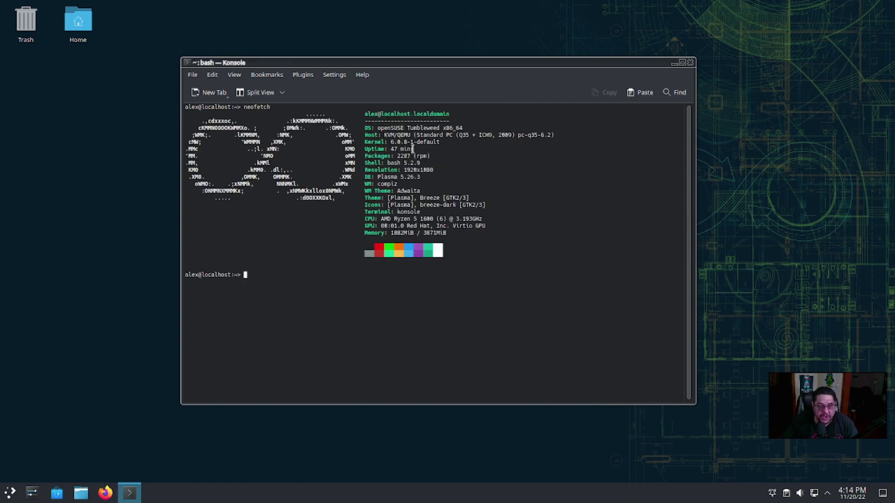
left_click_drag(385, 142, 448, 147)
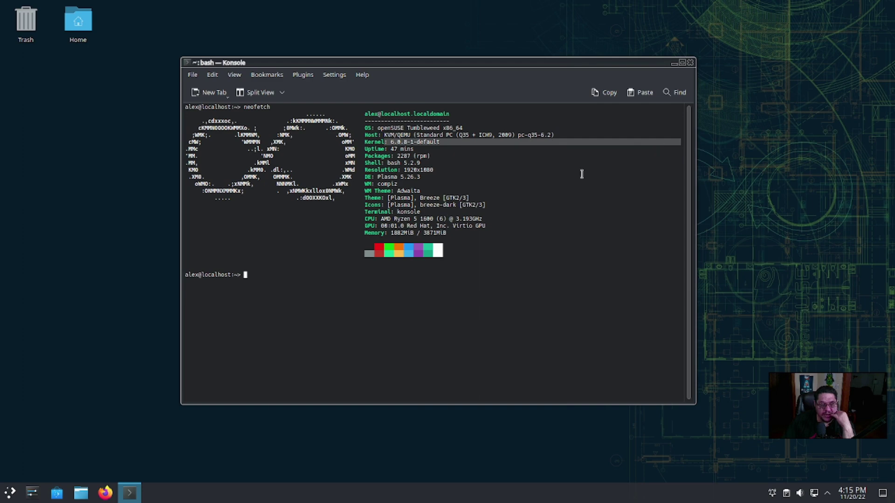
left_click(691, 63)
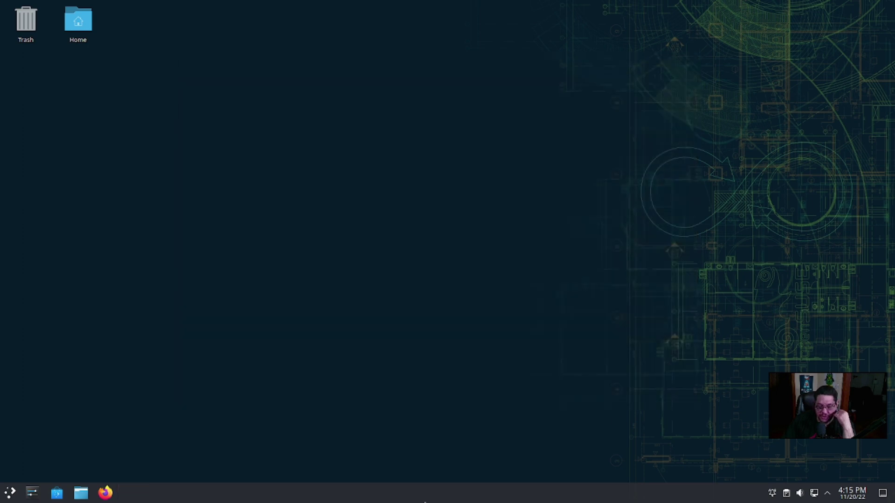